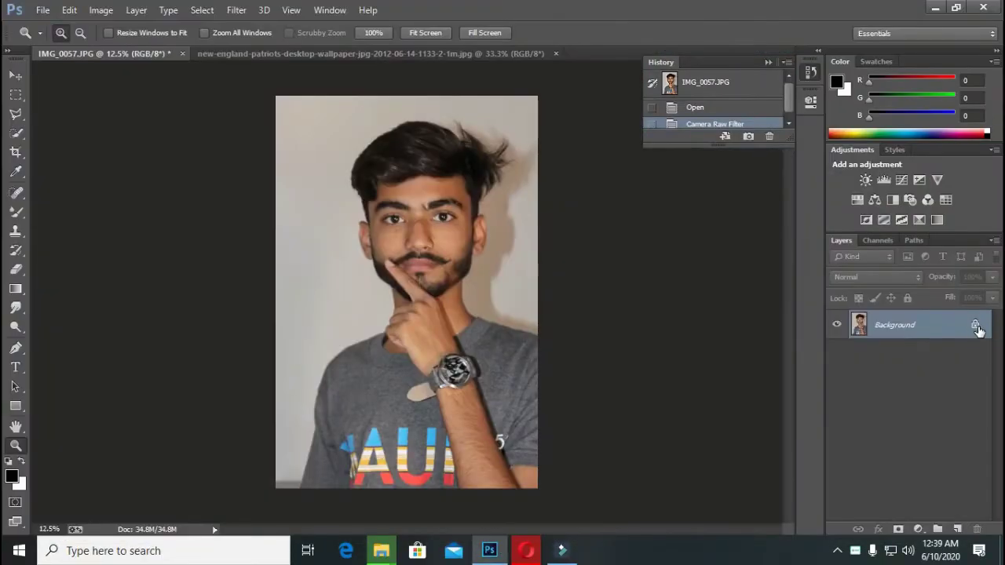
- Unlock the portrait's Background layer so it becomes an editable Layer 0
left_click(978, 328)
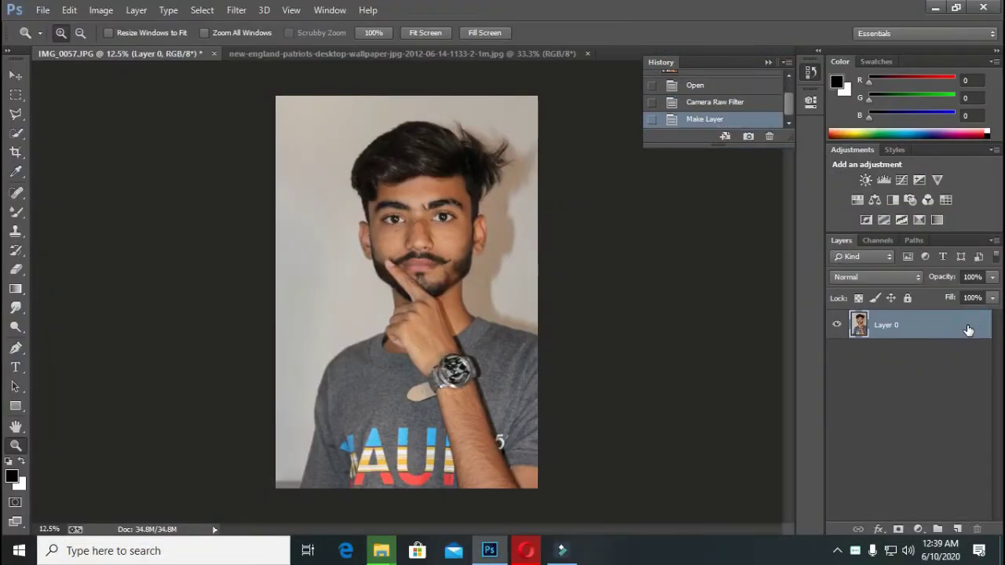
- Duplicate the photo layer and zoom in on the head and face
left_click_drag(973, 325, 957, 528)
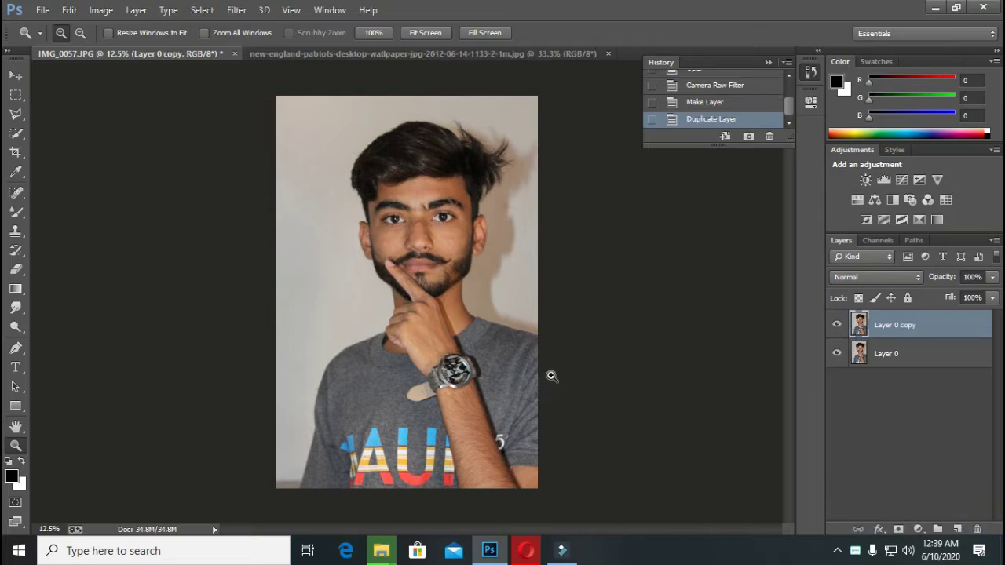
left_click(401, 256)
mouse_move(365, 303)
left_mouse_down()
mouse_move(481, 144)
mouse_move(433, 219)
left_mouse_up()
- Quick-select the subject's head, face, right ear and more of the body
left_click(18, 134)
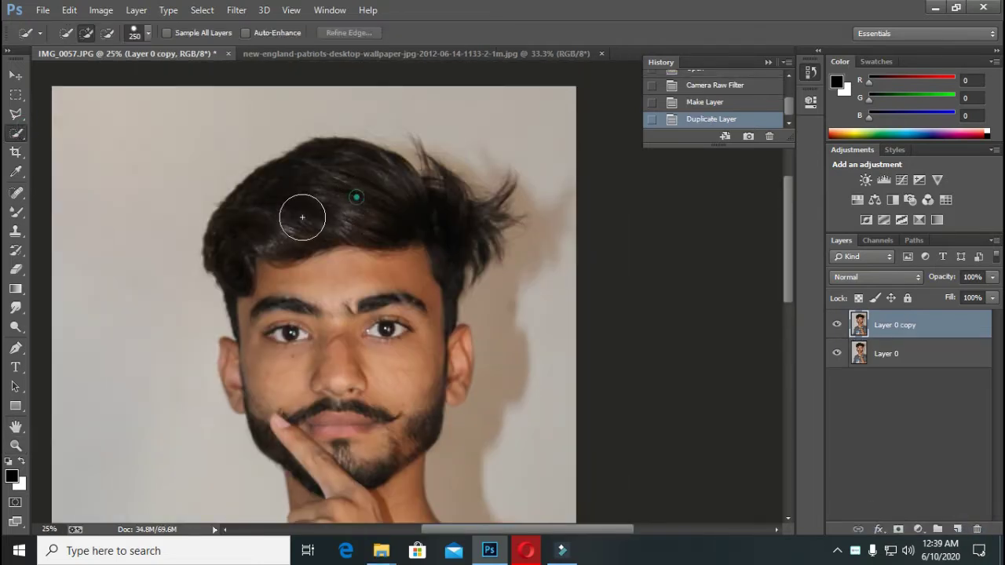
left_click_drag(343, 302, 357, 437)
left_click(444, 359)
left_click(448, 365)
left_click(445, 384)
scroll(377, 275, "down", 4)
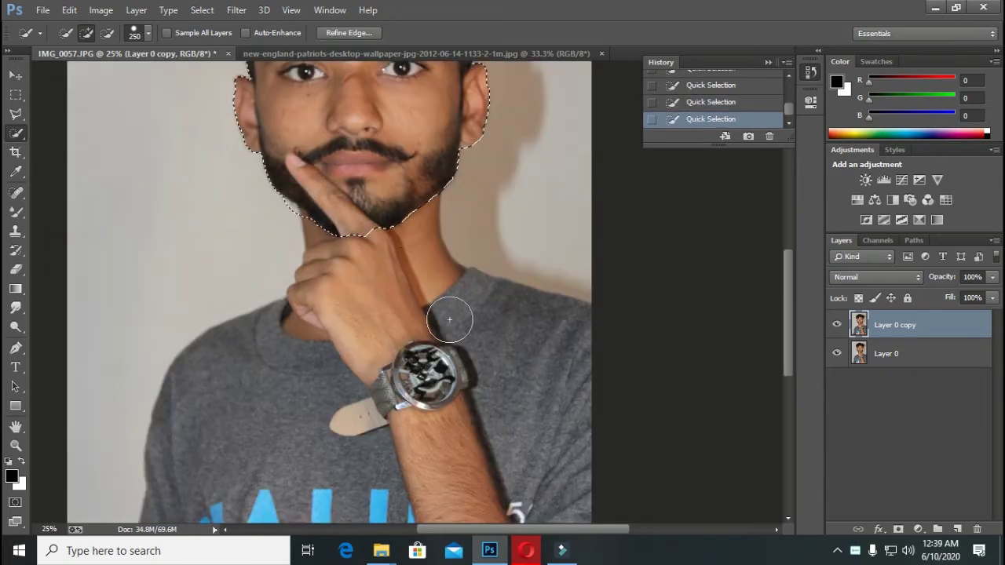
scroll(432, 290, "down", 1)
scroll(314, 361, "down", 1)
scroll(219, 391, "up", 5)
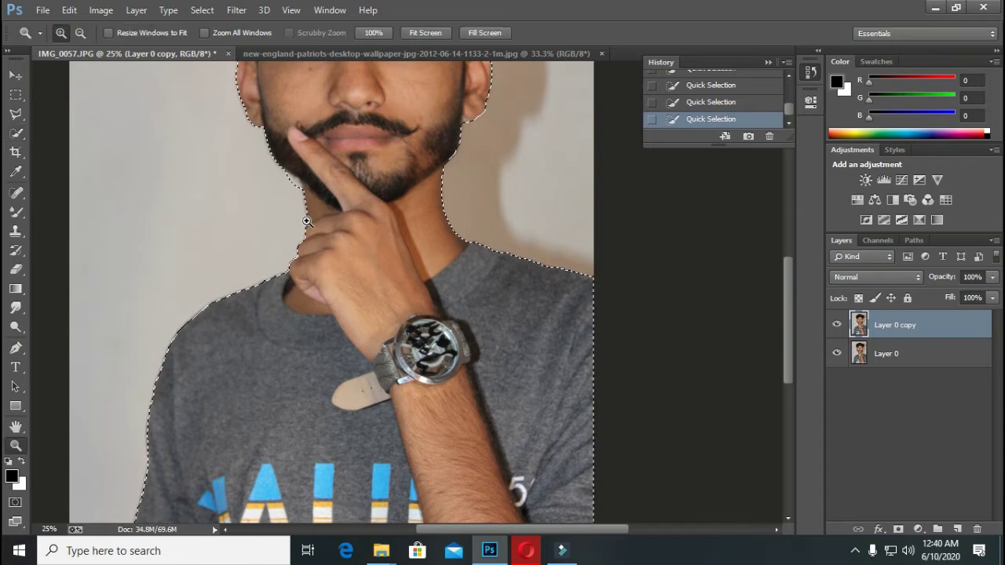
- Zoom in around the chin and hand, then back out to the whole face
key("z")
left_click(307, 191)
left_click(68, 115)
key("w")
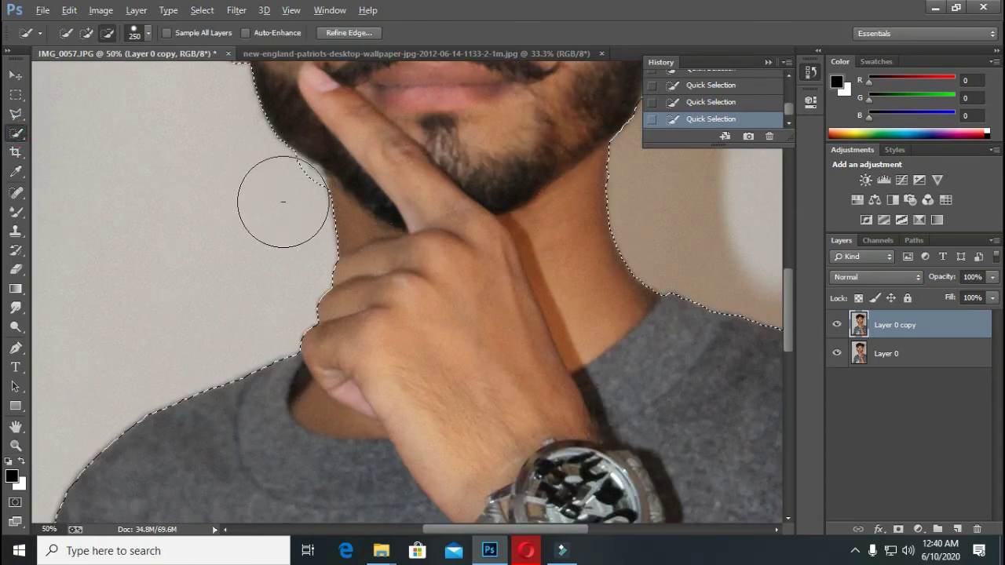
scroll(256, 180, "up", 5)
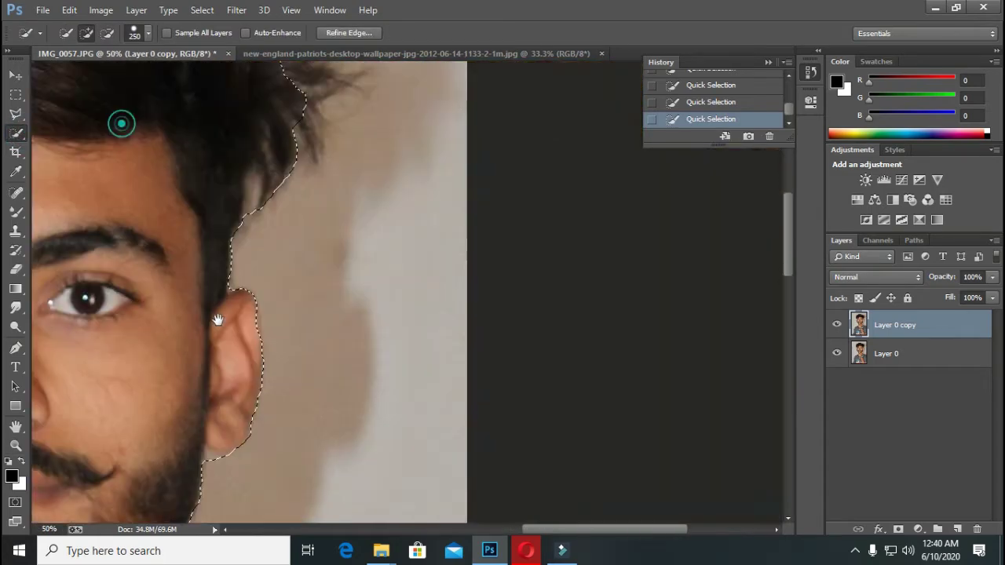
scroll(330, 231, "up", 2)
key("z")
left_click(304, 212, "alt")
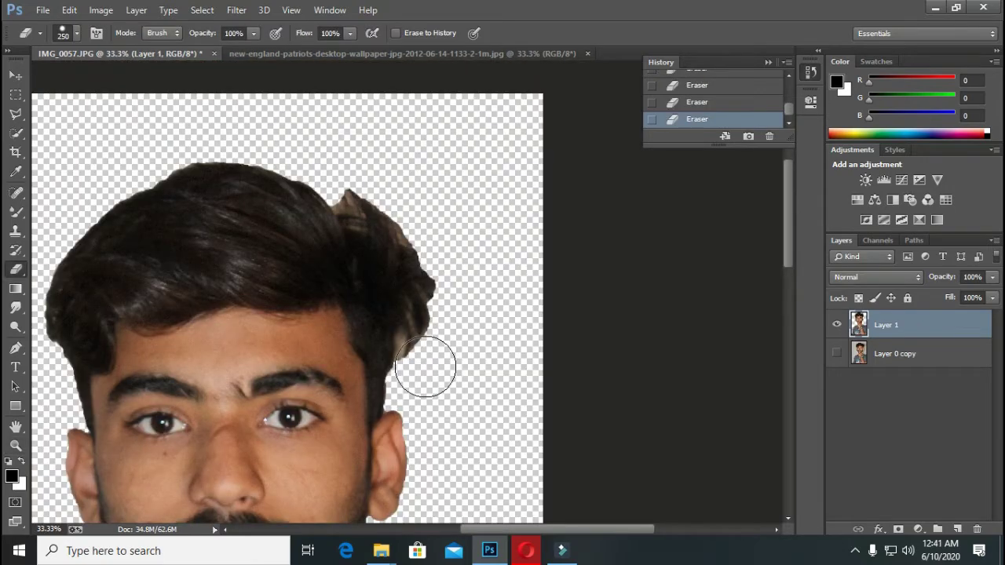
- Erase the grey fringe, dark tuft and small brown tuft from the hair's right and top edges
left_click_drag(424, 352, 424, 317)
left_click_drag(413, 269, 348, 157)
left_click(351, 190)
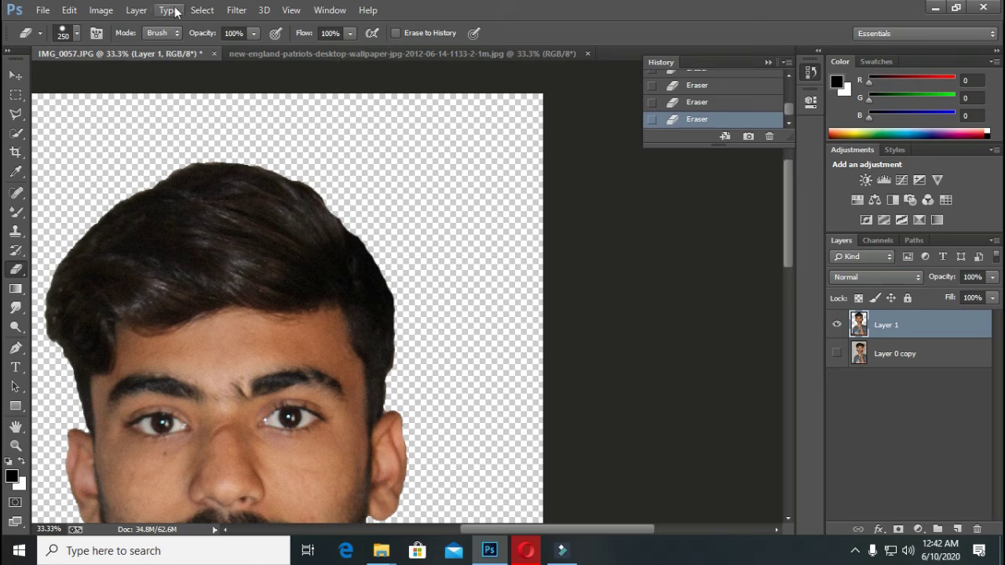
left_click(232, 11)
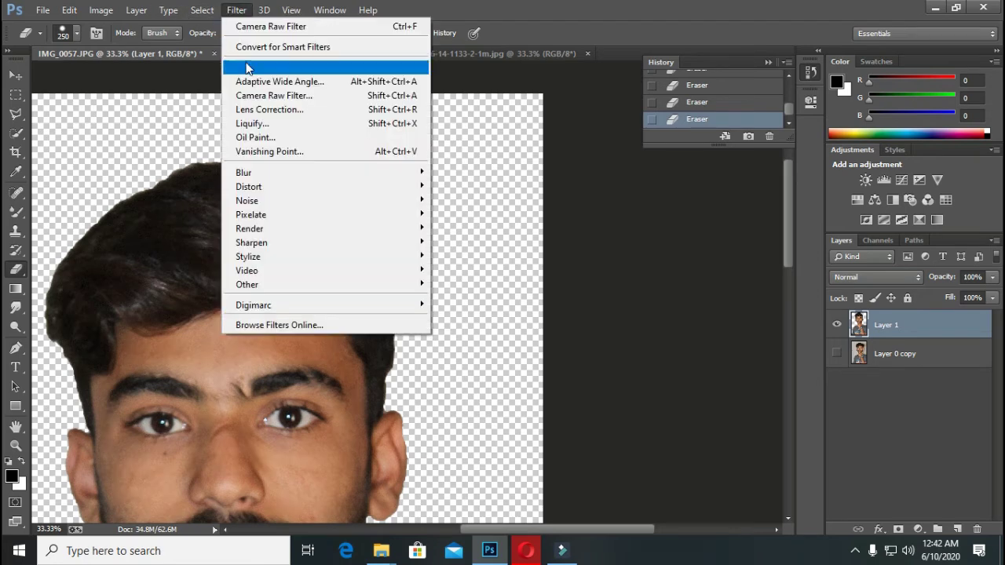
- In Liquify, zoom in on the hair and push its outline smoother with Forward Warp
left_click(264, 119)
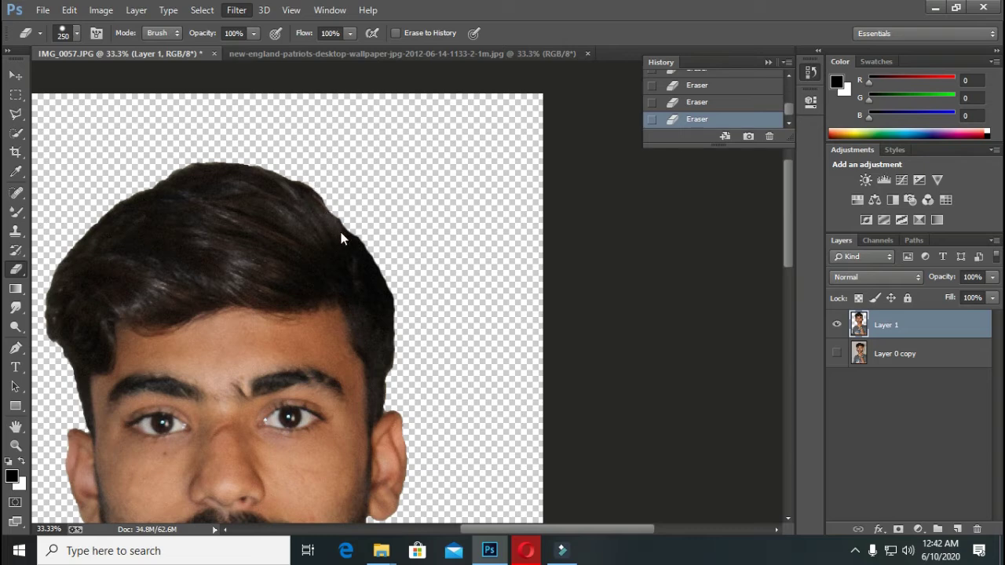
key("z")
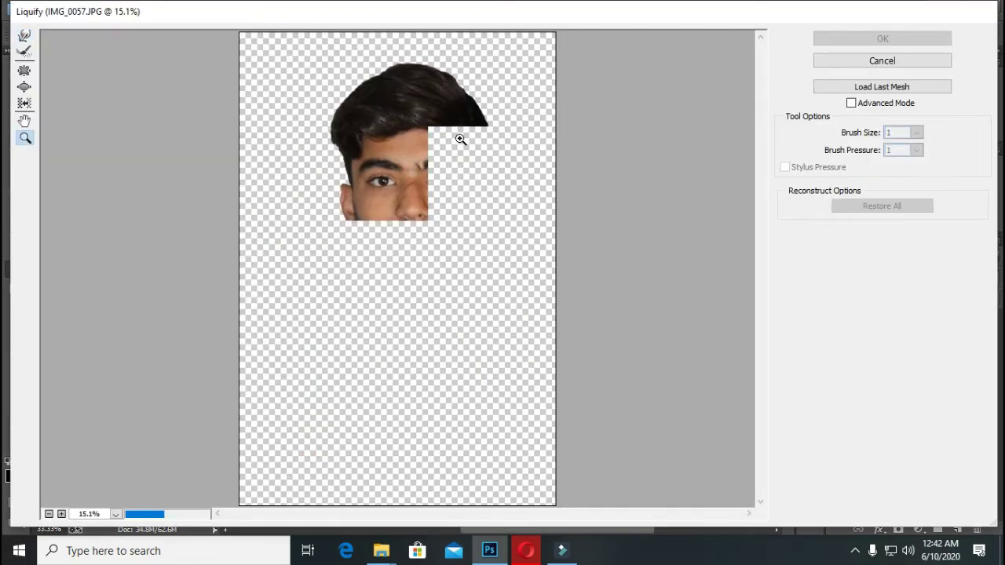
left_click(400, 91)
left_click(401, 95)
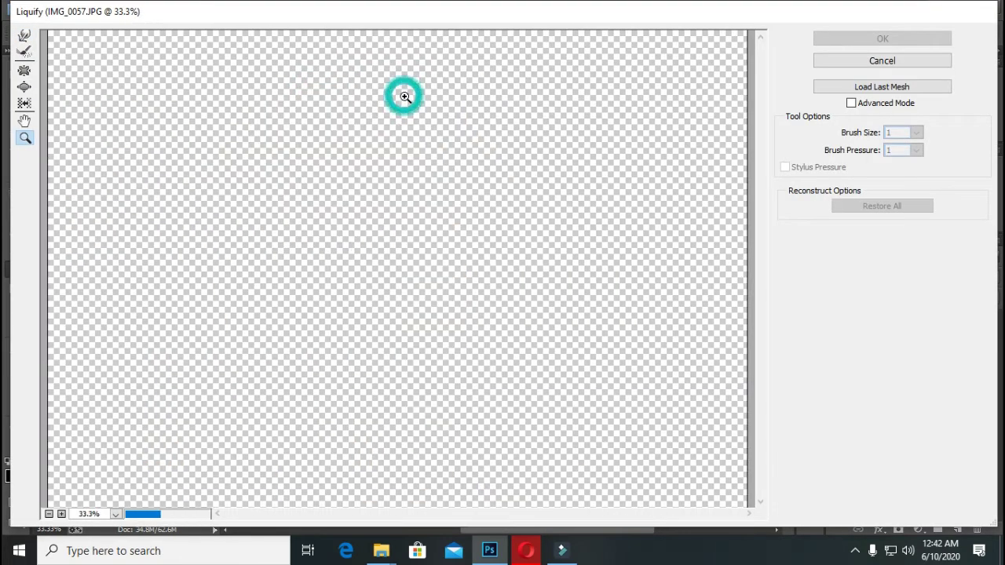
key("w")
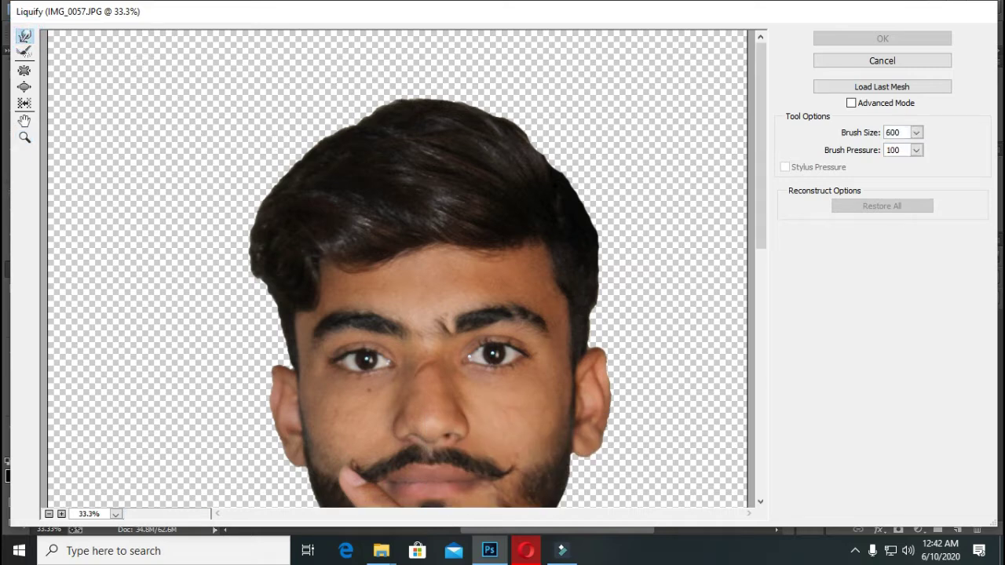
key("bracketright")
left_click_drag(484, 153, 476, 152)
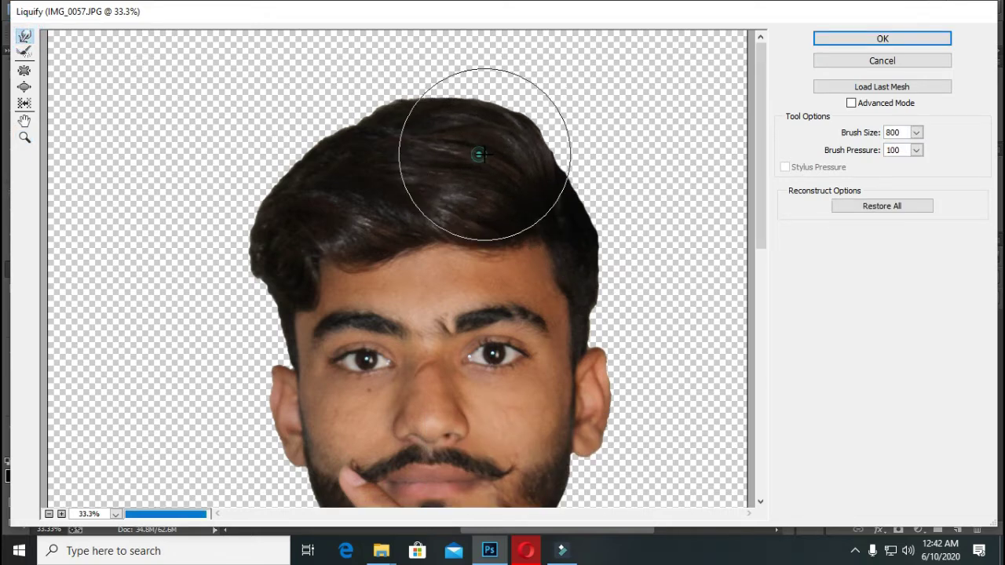
key("bracketright")
key("bracketright")
key("bracketleft")
key("bracketleft")
key("bracketleft")
- Warp the left side and sweep the hair's top and left outline inward with a large brush
left_click_drag(359, 202, 351, 241)
key("bracketright")
key("bracketright")
key("bracketright")
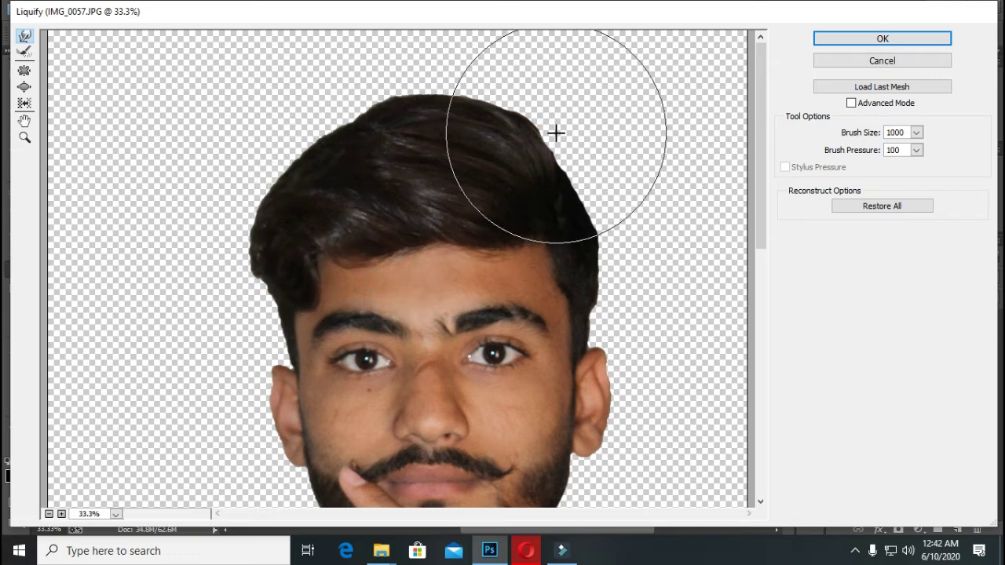
left_click_drag(579, 128, 262, 173)
key("bracketleft")
key("bracketleft")
key("bracketleft")
left_click_drag(427, 184, 307, 208)
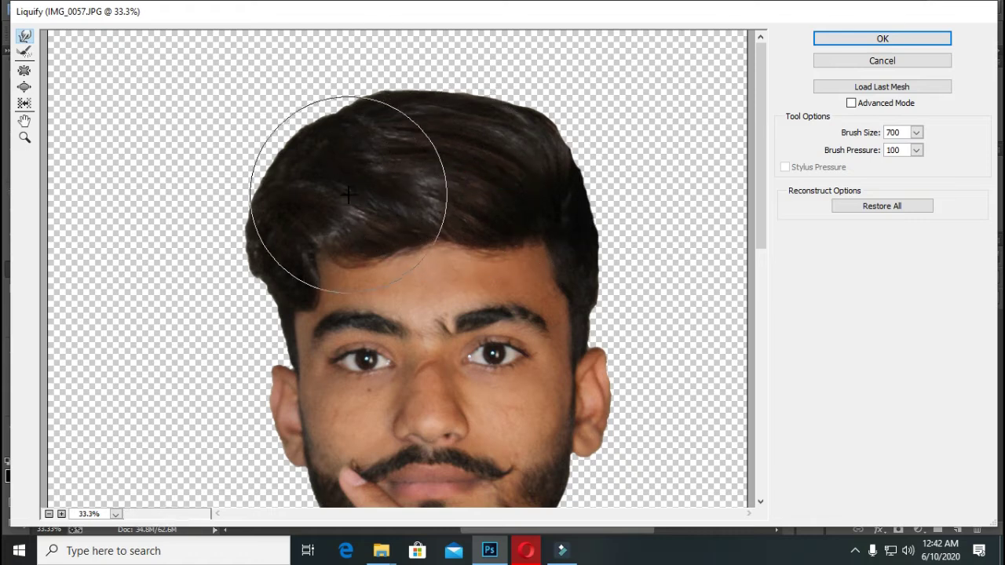
left_click_drag(314, 180, 361, 193)
key("bracketleft")
key("bracketleft")
left_click(456, 115)
key("bracketleft")
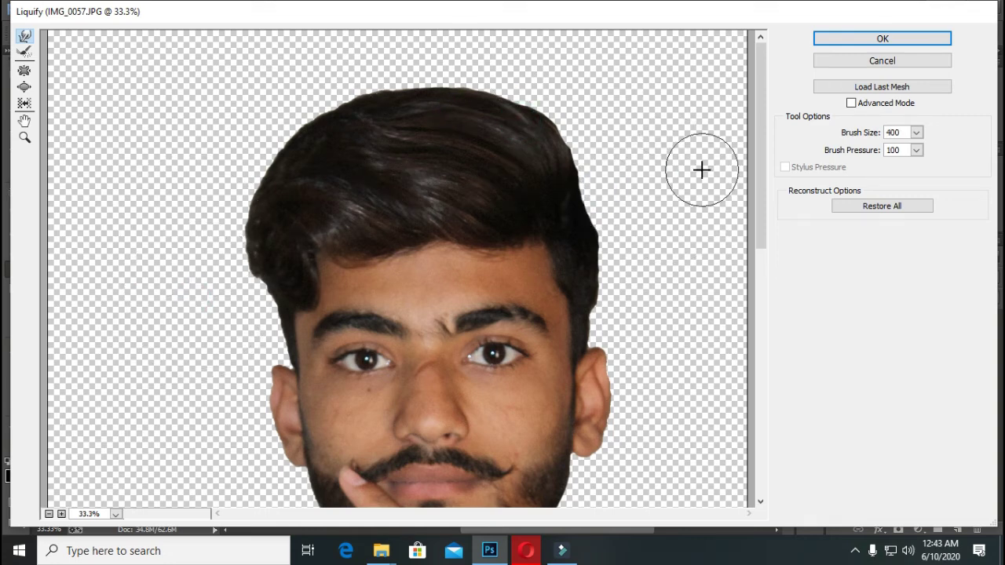
- Zoom in on the head and smooth the upper-right, top and left hair edges with a 175–200 brush
key("z")
left_click(384, 76)
left_click(27, 37)
left_click_drag(579, 150, 587, 139)
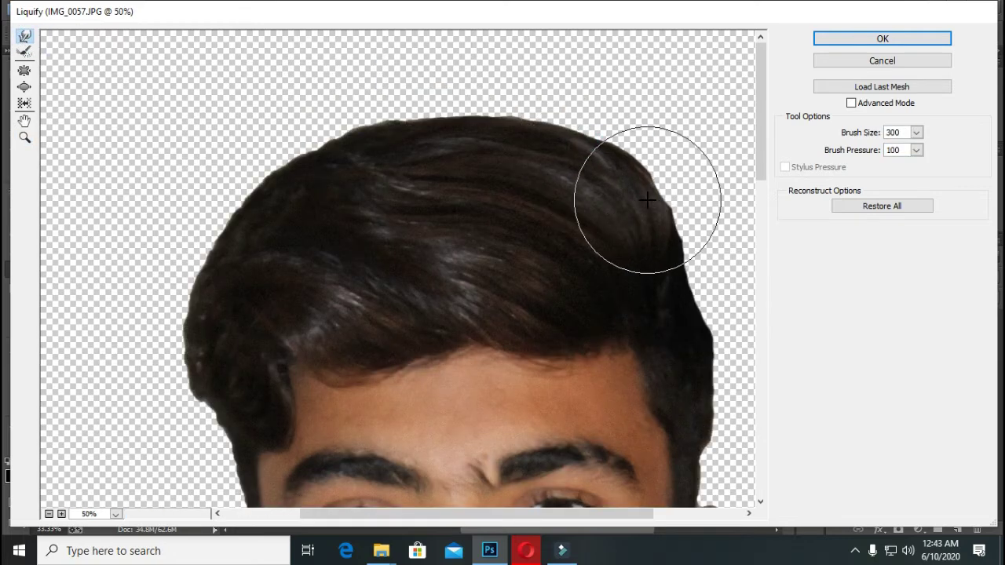
key("bracketleft")
key("bracketleft")
key("bracketleft")
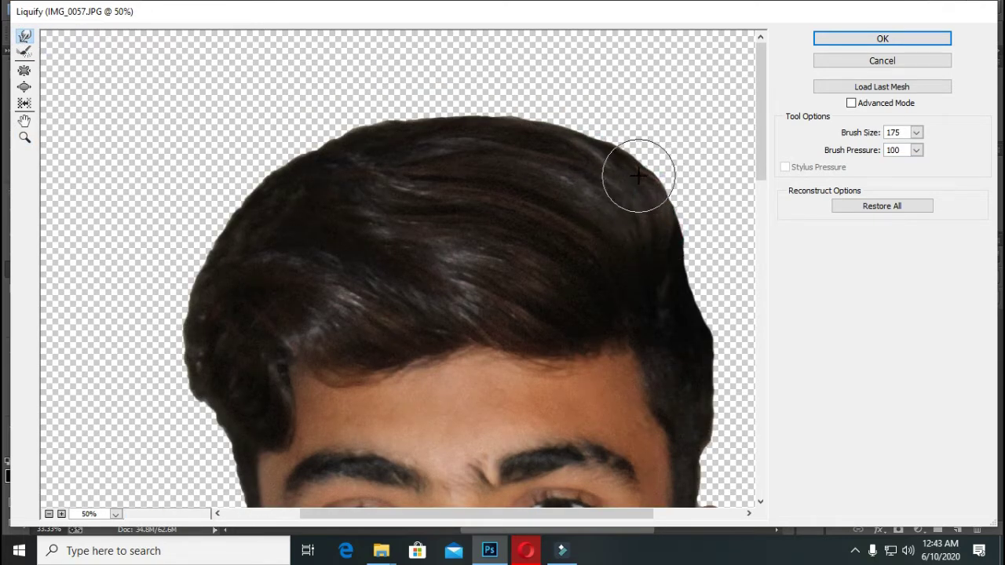
key("bracketright")
left_click_drag(416, 132, 399, 134)
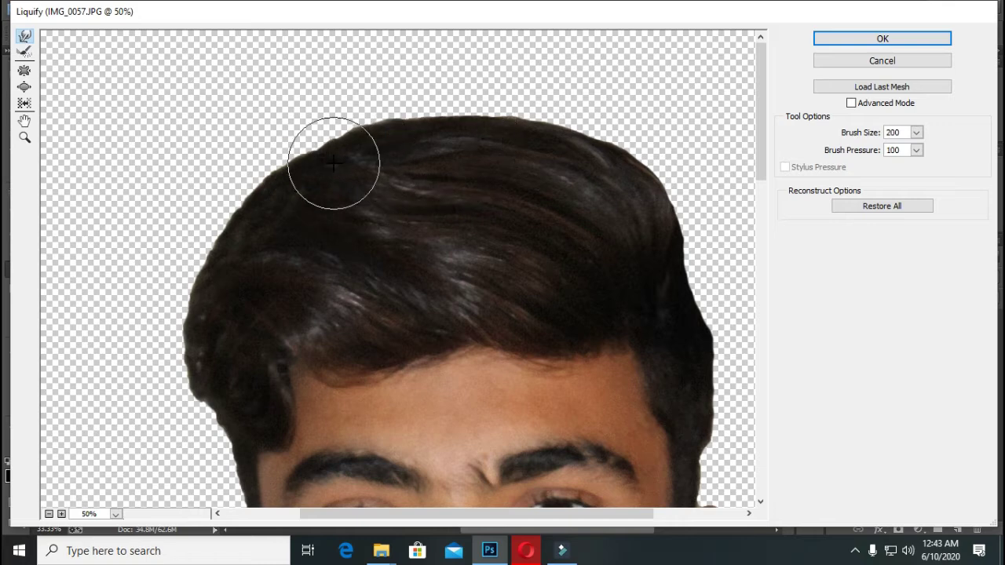
left_click_drag(227, 276, 212, 319)
key("bracketright")
key("bracketright")
key("bracketright")
- Zoom out to the whole photo and apply the Liquify changes
key("z")
left_click(495, 102, "alt")
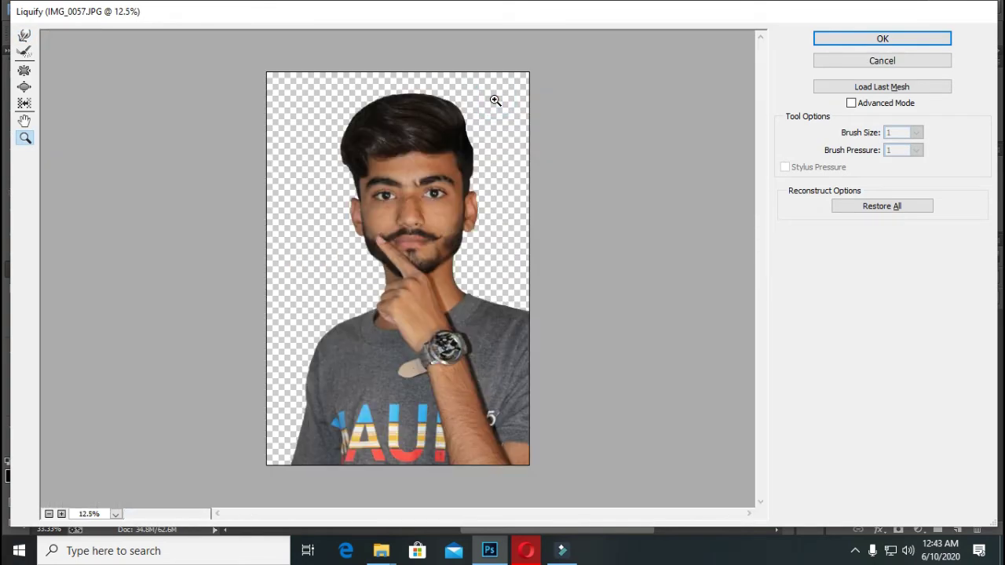
key("Return")
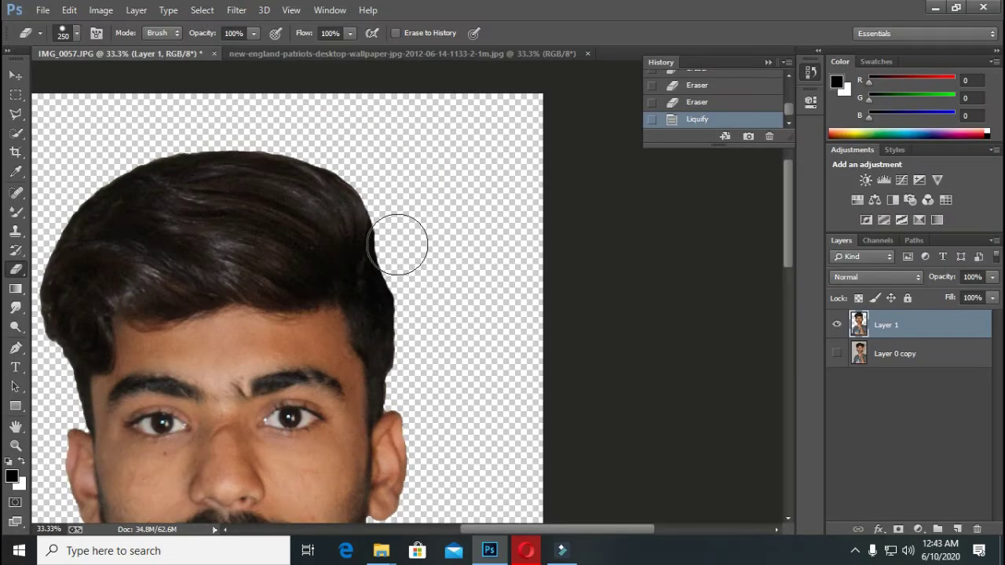
- Zoom in on the face and erase along the hair edge with a 125 eraser
left_click_drag(335, 271, 493, 202)
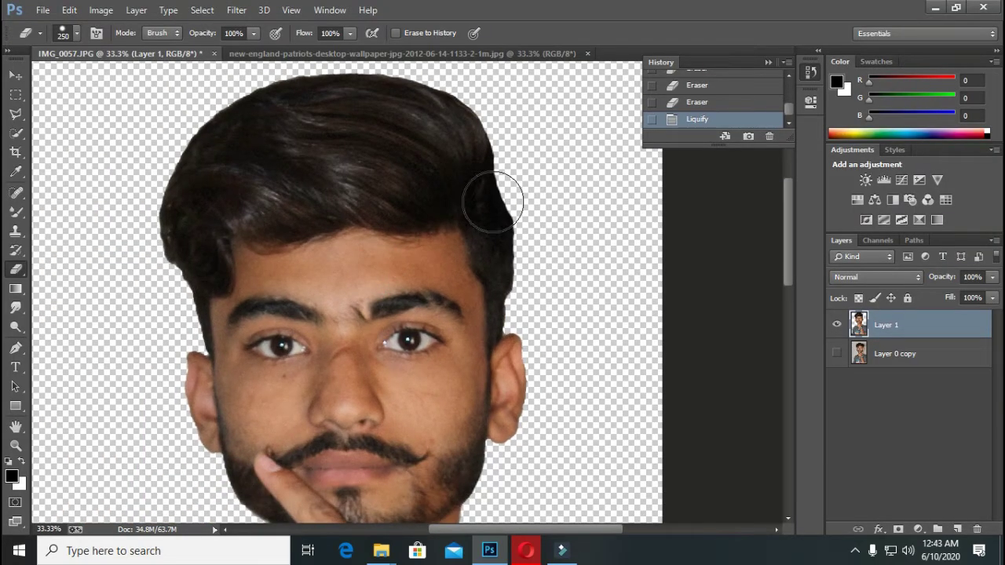
key("z")
left_click(547, 276)
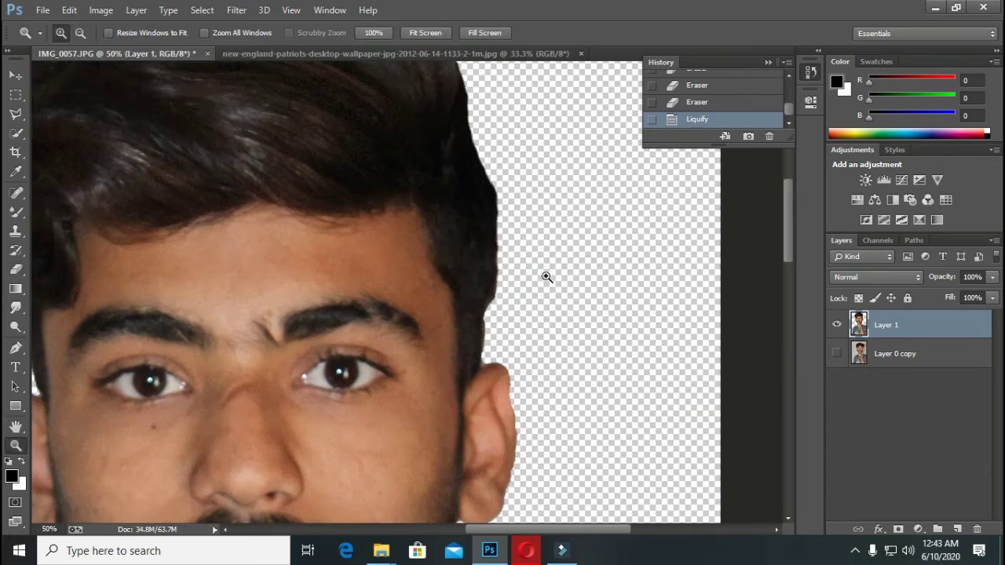
left_click(16, 270)
key("bracketleft")
key("bracketleft")
key("bracketleft")
key("bracketleft")
left_click_drag(511, 175, 507, 319)
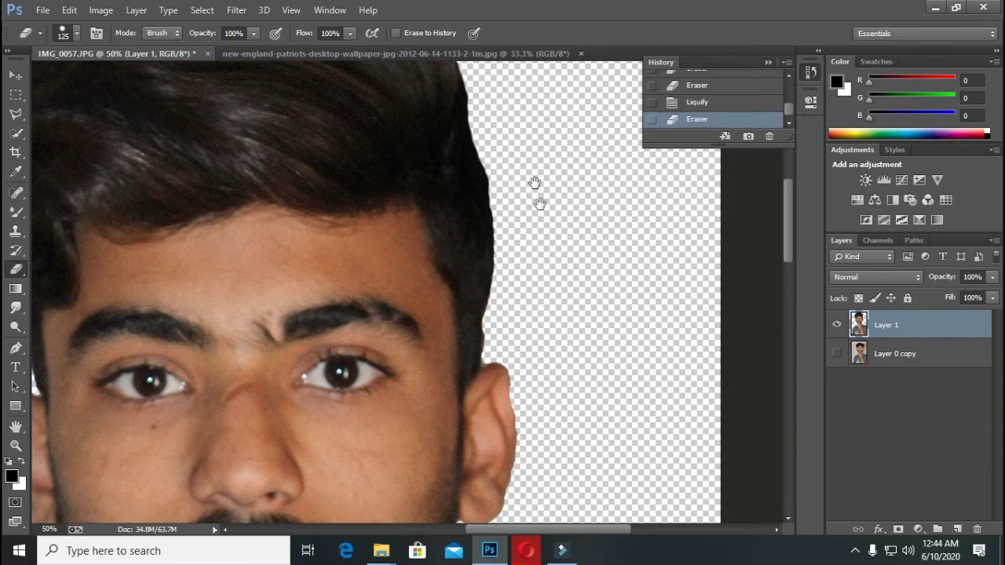
- Set eraser hardness to about 73% and erase along the hair's right edge
left_click_drag(534, 186, 623, 370)
right_click(581, 325)
left_click(704, 292)
key("Return")
left_click_drag(620, 310, 578, 343)
left_click(577, 344)
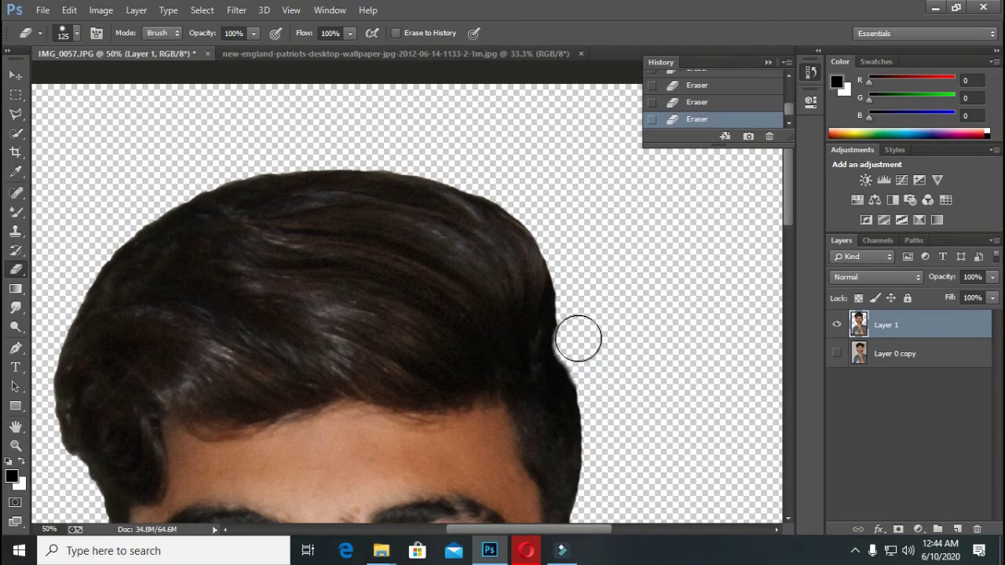
- Shrink the eraser to 90 and erase stray hair beside the right ear
left_click_drag(592, 337, 642, 161)
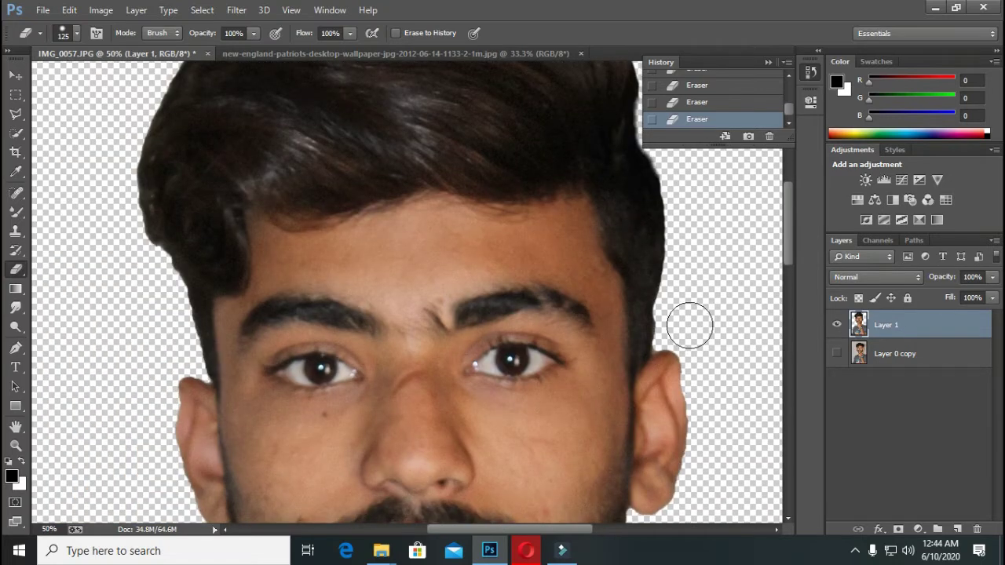
key("bracketleft")
key("bracketleft")
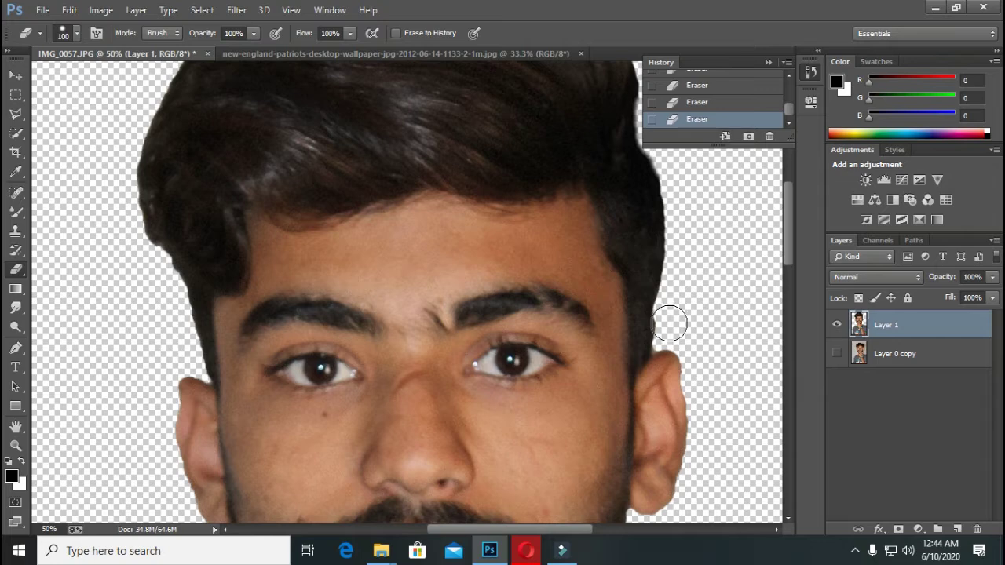
left_click(670, 329)
left_click(670, 329)
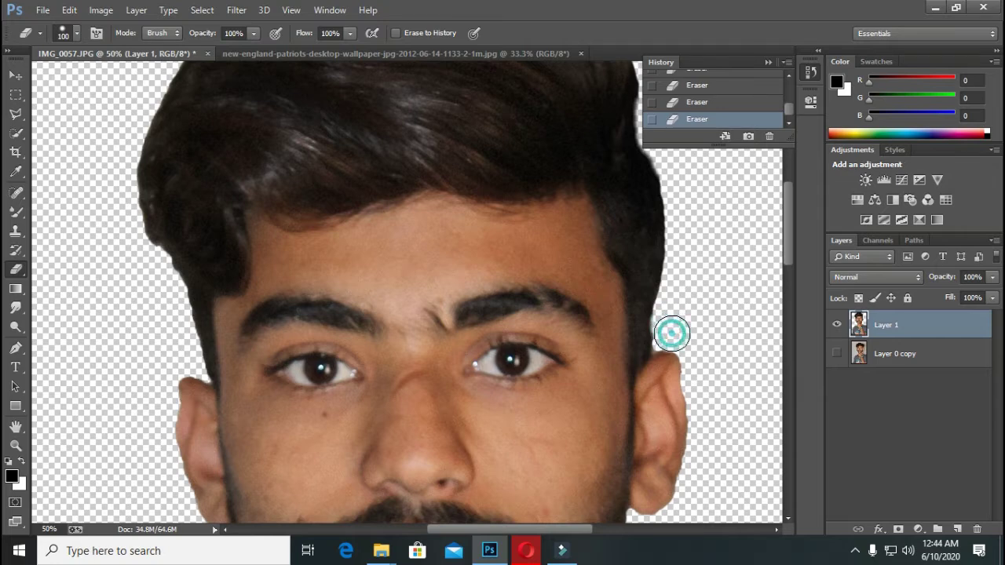
left_click(671, 328)
left_click(671, 320)
key("bracketleft")
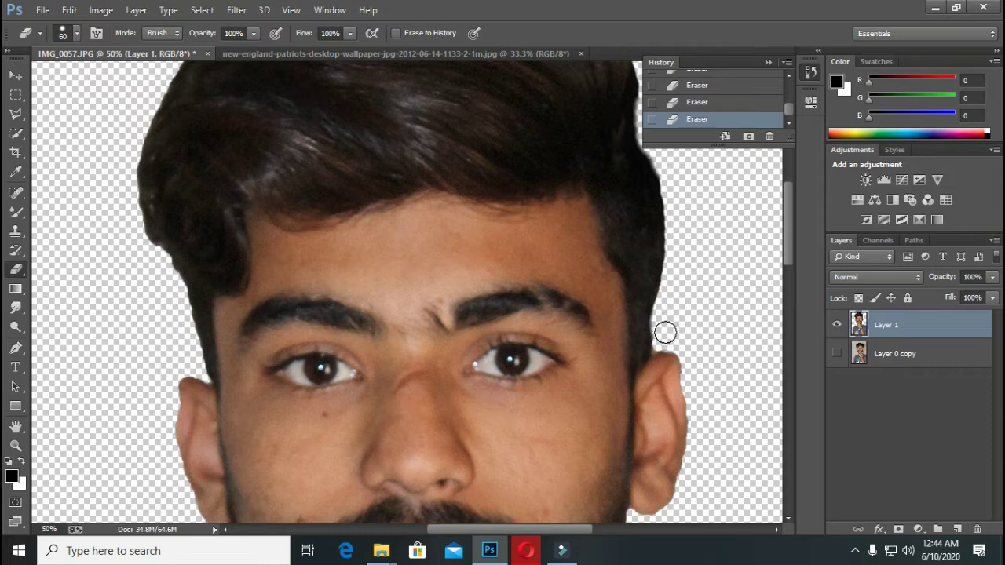
left_click(660, 338)
- Toggle the original photo layer to check the cut-out, then zoom out to the whole figure
left_click_drag(290, 270, 292, 266)
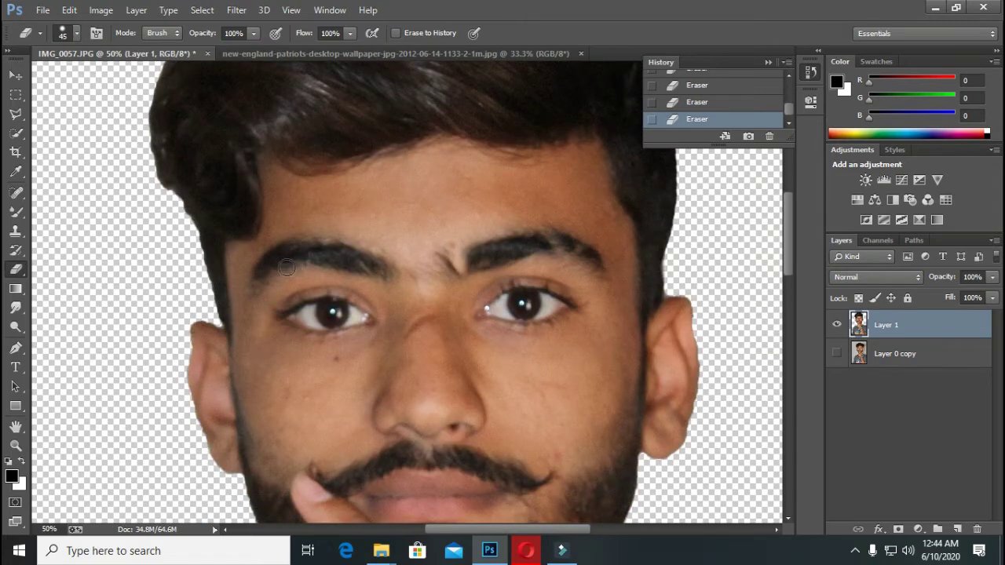
left_click(837, 355)
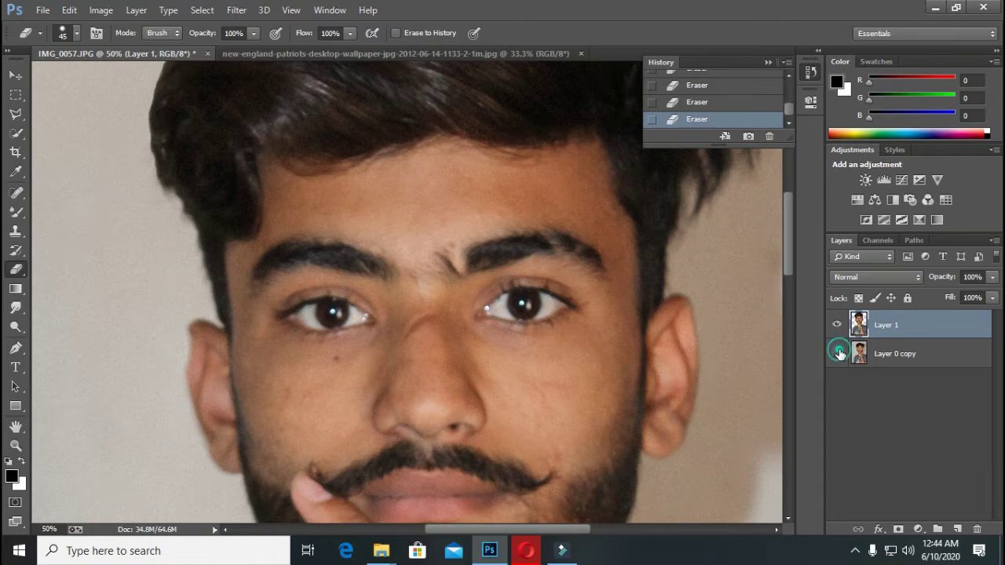
left_click(837, 354)
key("z")
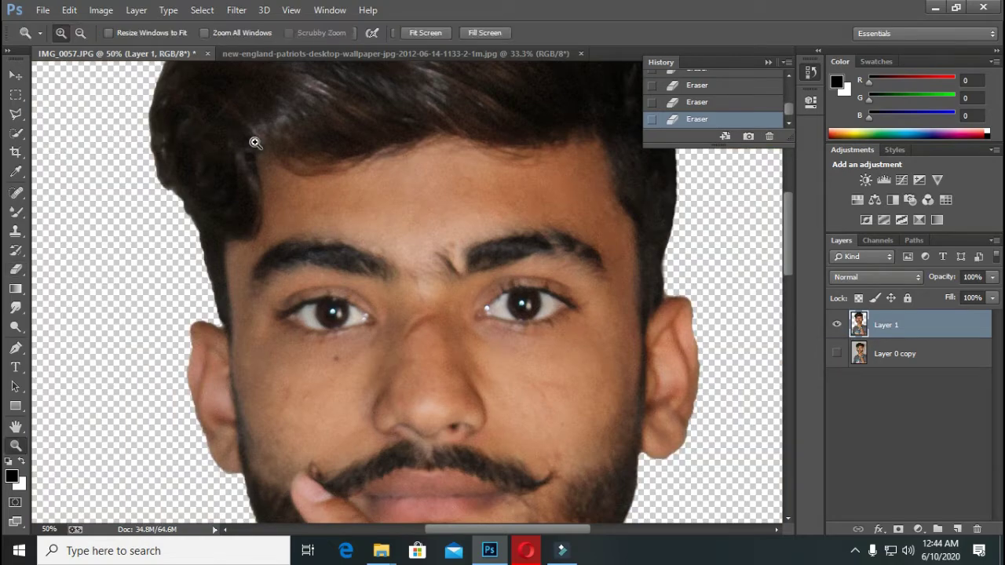
left_click(320, 166, "alt")
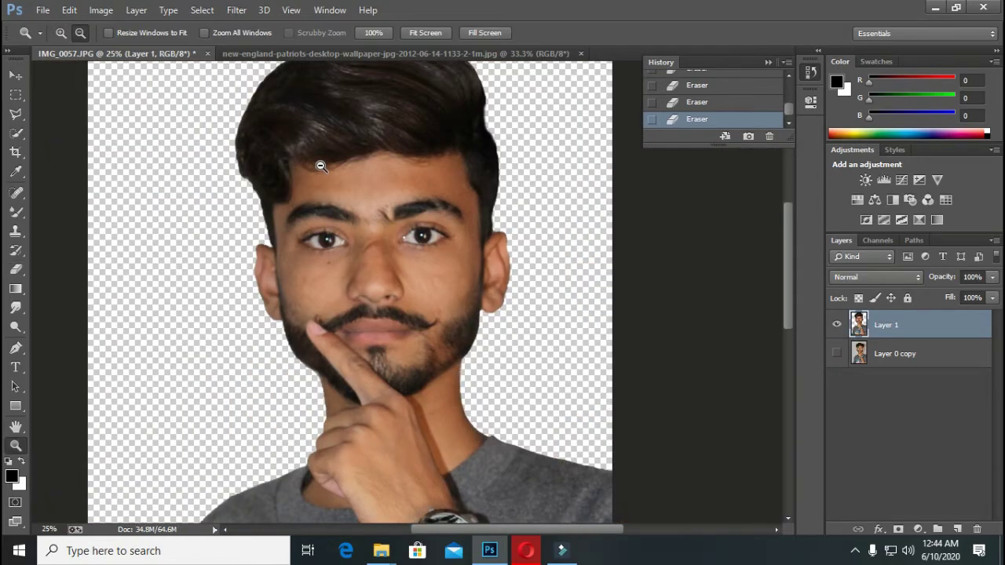
- Move the Patriots wallpaper into the portrait document, placing it beneath the portrait layer
left_click(320, 166, "alt")
left_click(320, 166, "alt")
left_click(407, 62)
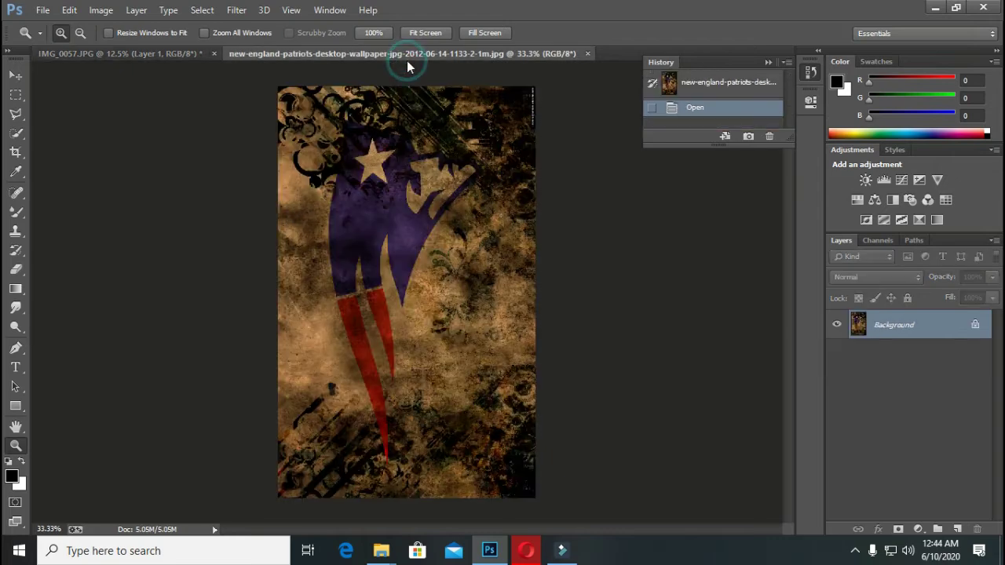
left_click(16, 75)
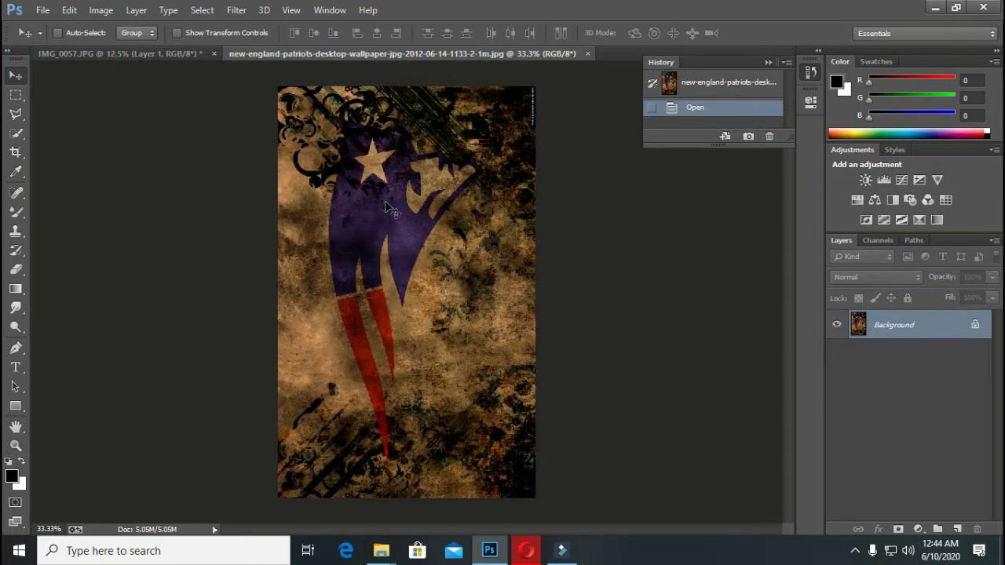
left_click_drag(154, 60, 364, 200)
mouse_move(879, 350)
left_mouse_down()
mouse_move(871, 304)
mouse_move(876, 355)
left_mouse_up()
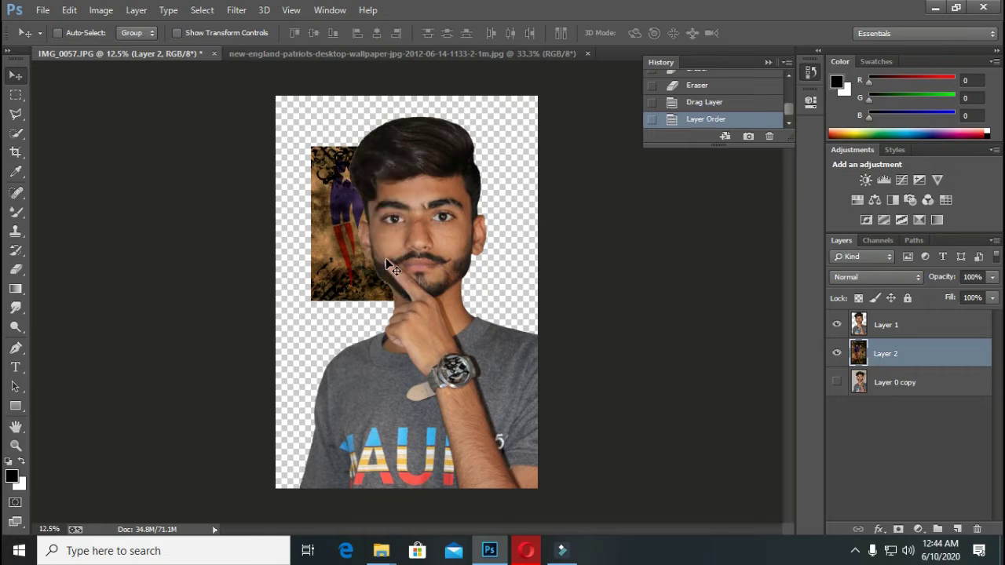
- Scale the wallpaper to fill the canvas, commit it, and nudge it into position
key("ctrl+t")
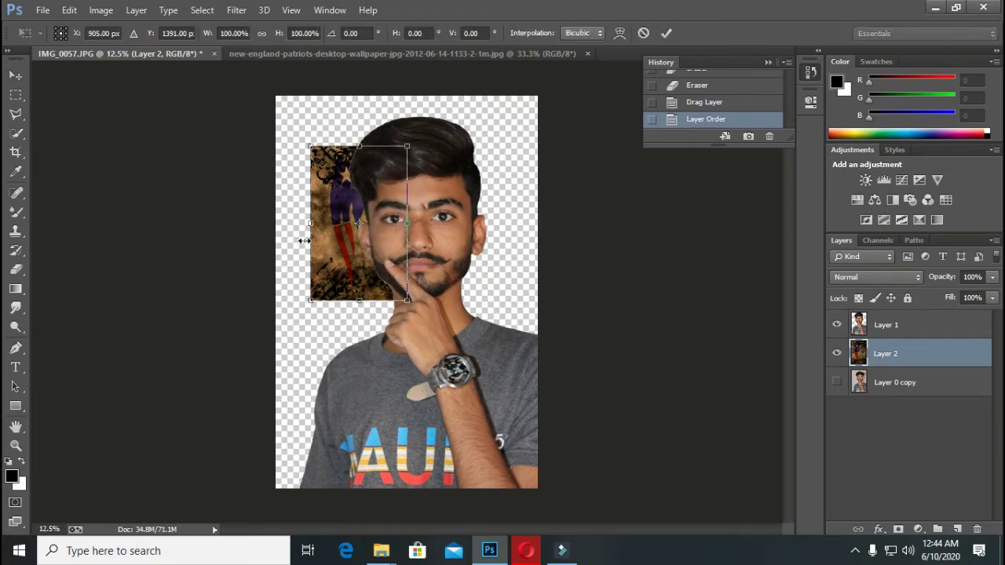
left_click_drag(409, 304, 539, 492)
mouse_move(308, 146)
left_mouse_down()
mouse_move(312, 115)
mouse_move(278, 36)
left_mouse_up()
double_click(379, 273)
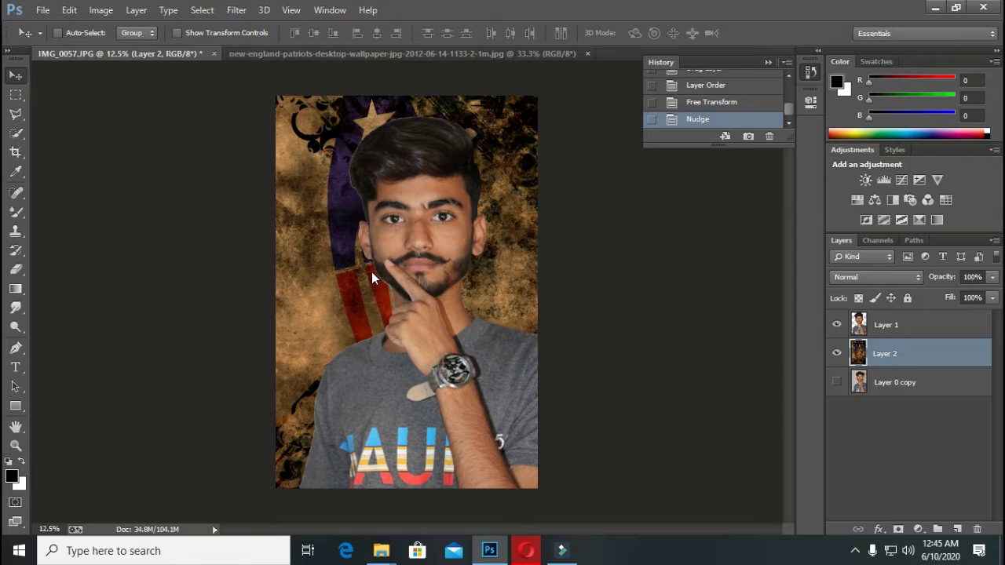
key("Right")
key("Left")
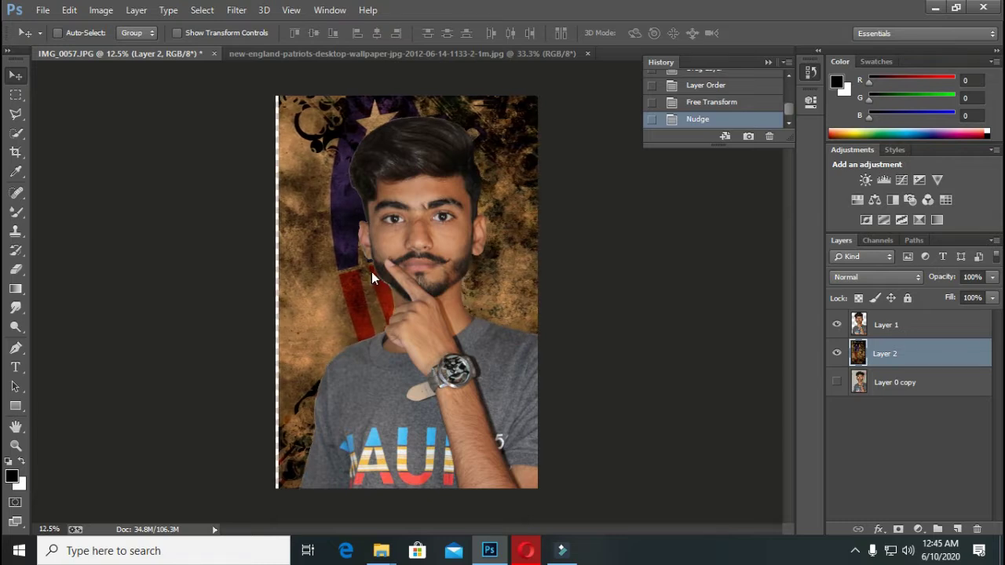
key("Left")
key("Left")
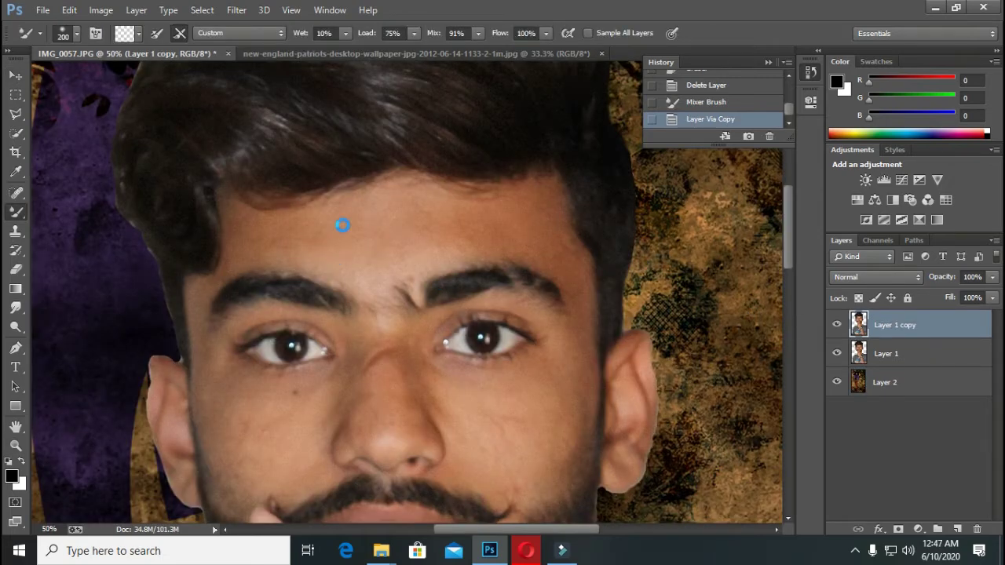
- In Camera Raw on the portrait copy, lower Highlights to -53 and Whites to -44
key("ctrl+shift+a")
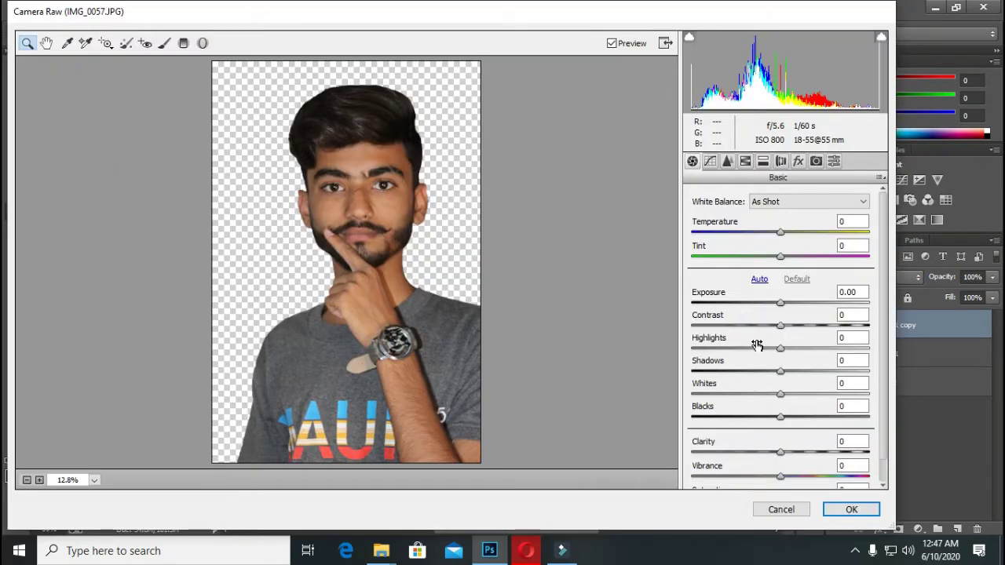
left_click(375, 182)
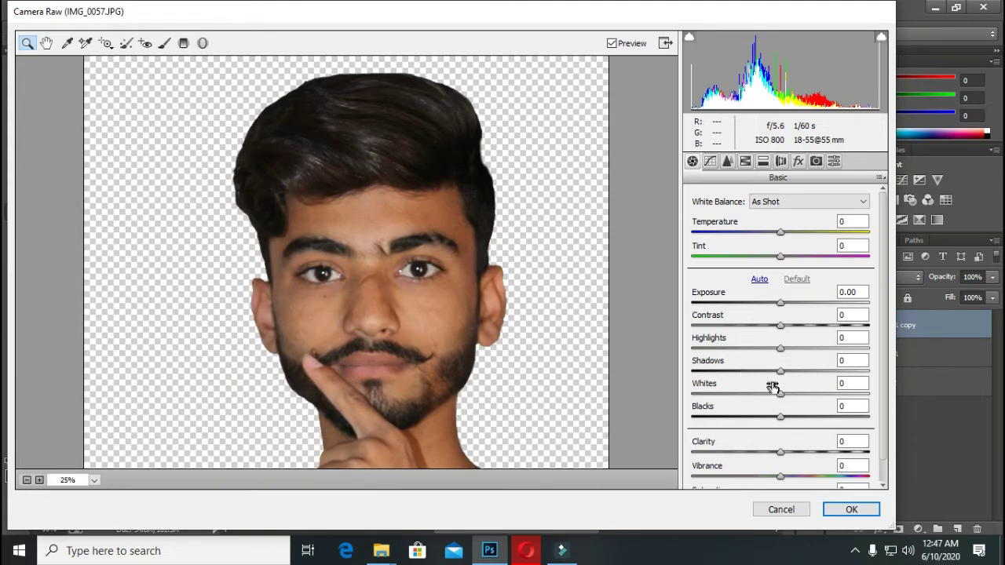
left_click_drag(774, 350, 732, 346)
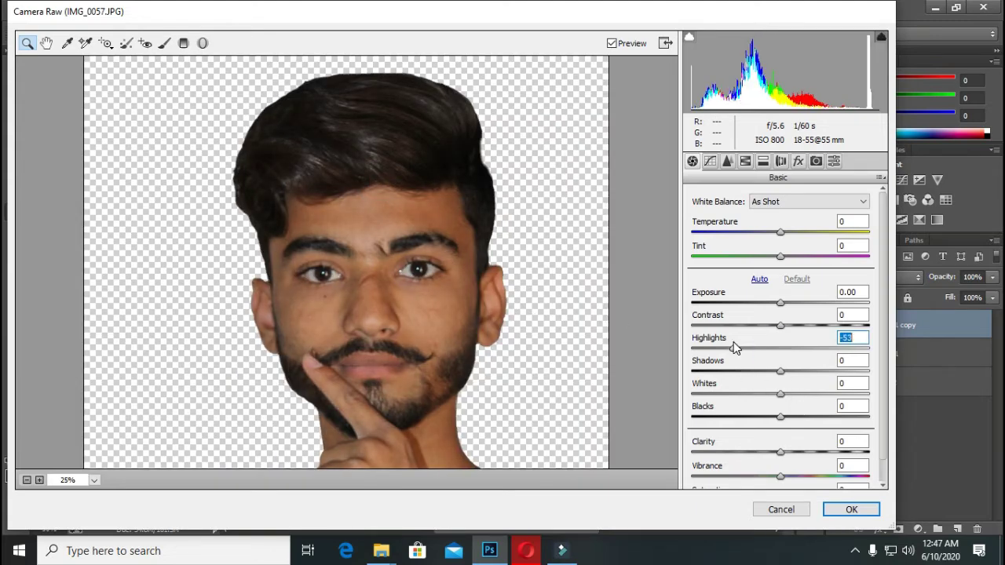
mouse_move(780, 393)
left_mouse_down()
mouse_move(741, 394)
mouse_move(817, 369)
left_mouse_up()
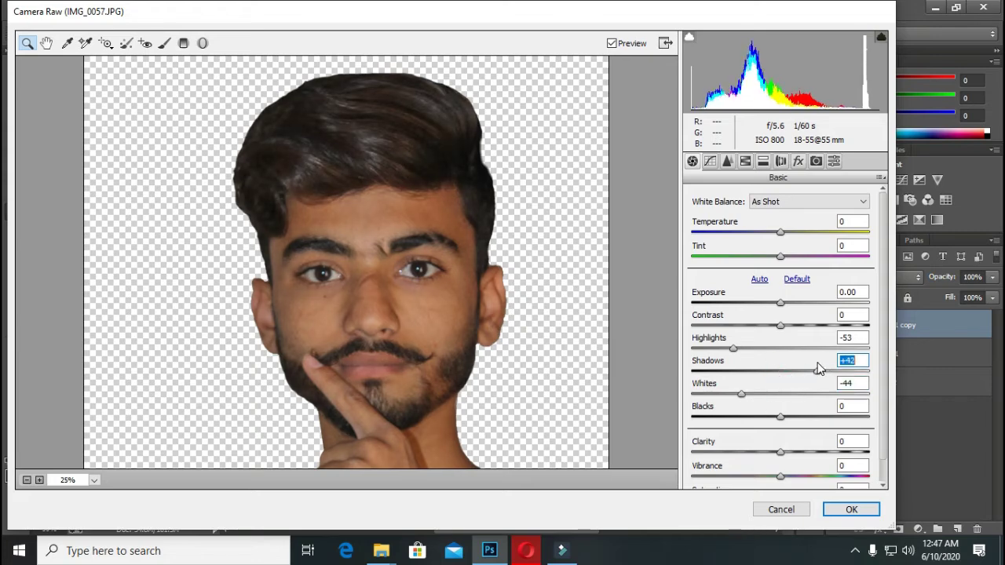
- Set HSL Oranges luminance +49, Reds saturation +31, Oranges saturation -14, and apply
left_click(748, 160)
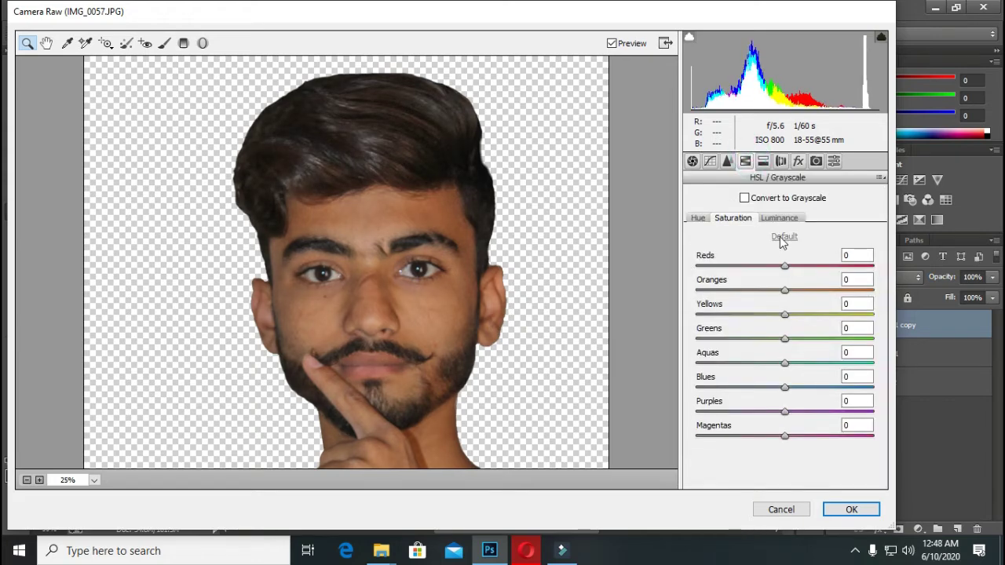
left_click(775, 218)
mouse_move(785, 289)
left_mouse_down()
mouse_move(829, 290)
mouse_move(814, 270)
left_mouse_up()
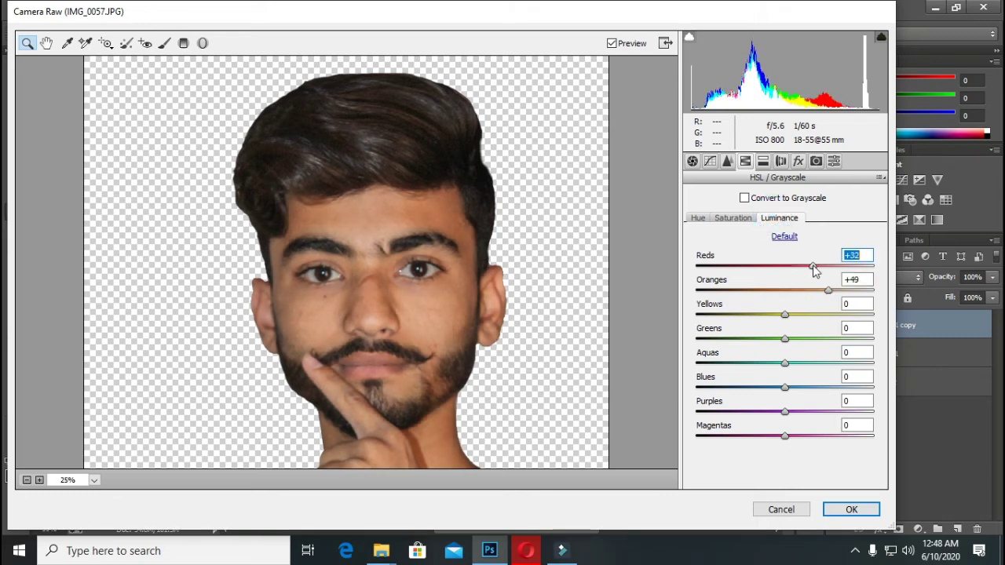
left_click(738, 219)
left_click_drag(784, 267, 814, 269)
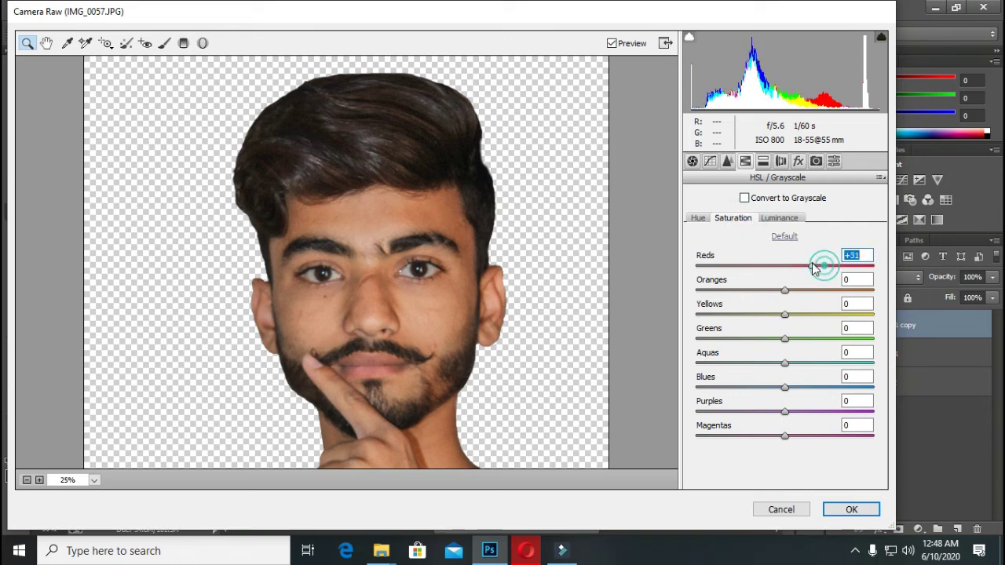
left_click_drag(785, 290, 775, 292)
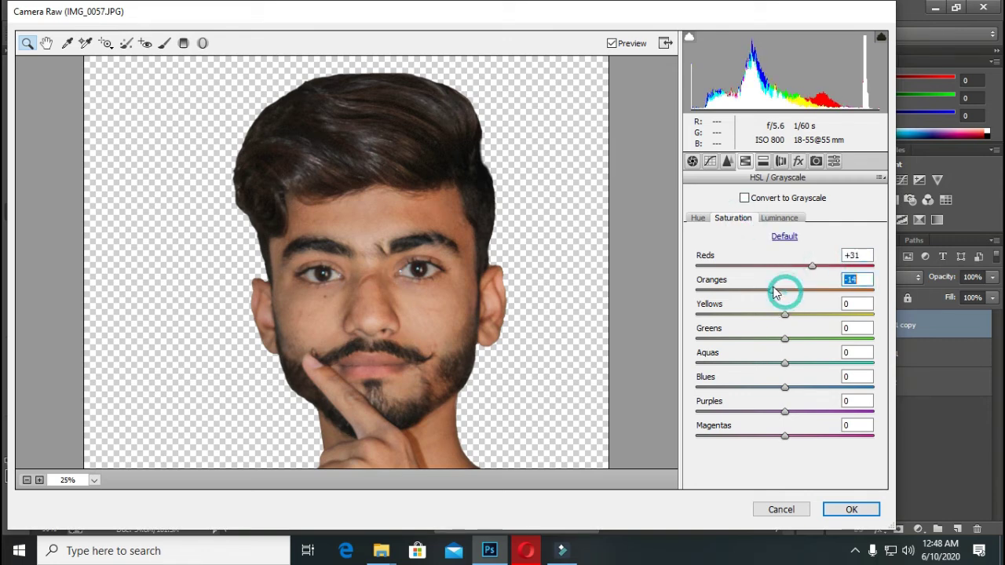
left_click(858, 512)
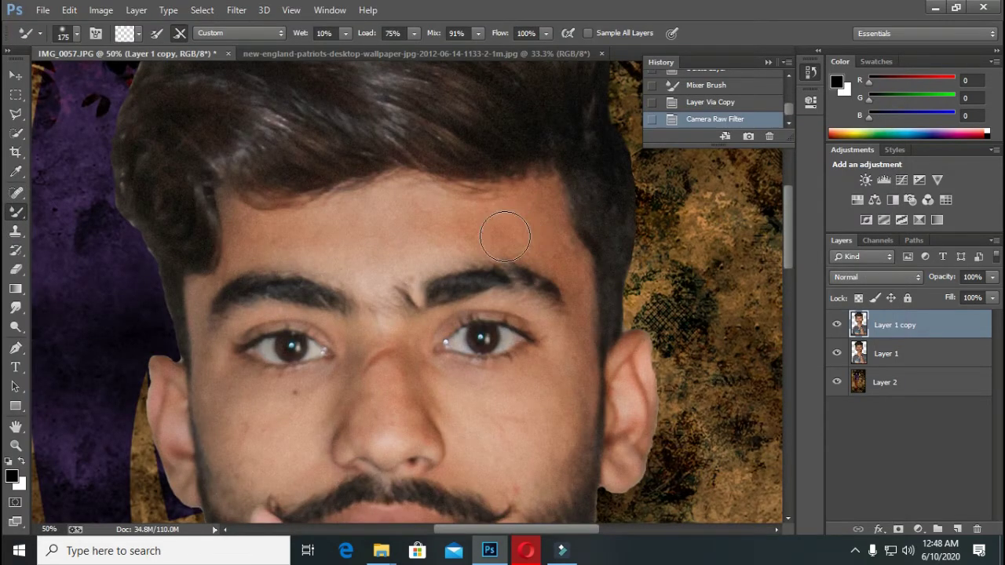
- Blend the forehead and nose-bridge skin with the Mixer Brush at 100–150
left_click_drag(535, 236, 364, 220)
key("bracketleft")
key("bracketleft")
left_click_drag(235, 226, 240, 230)
left_click(245, 232)
key("bracketleft")
key("bracketleft")
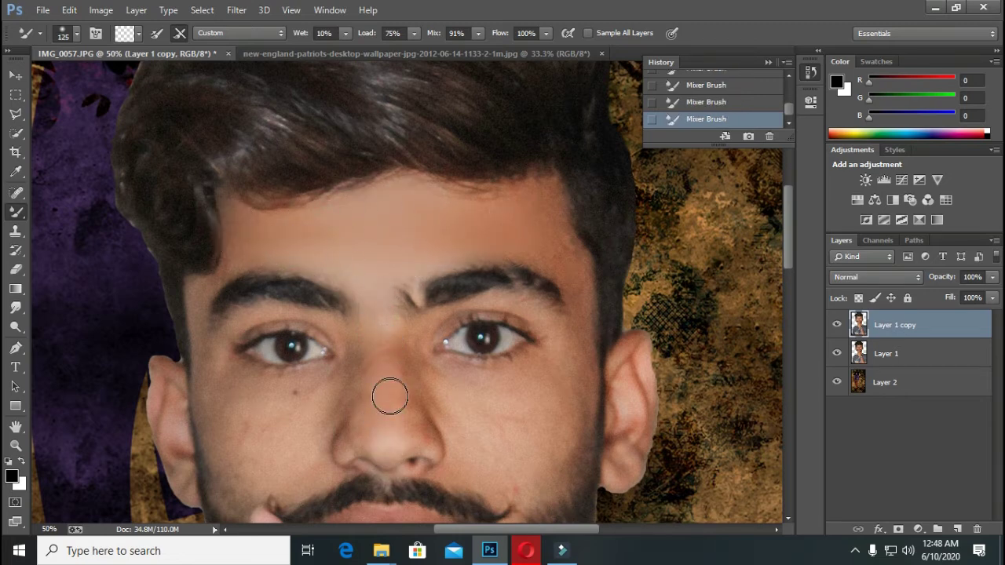
key("bracketright")
key("bracketleft")
key("bracketleft")
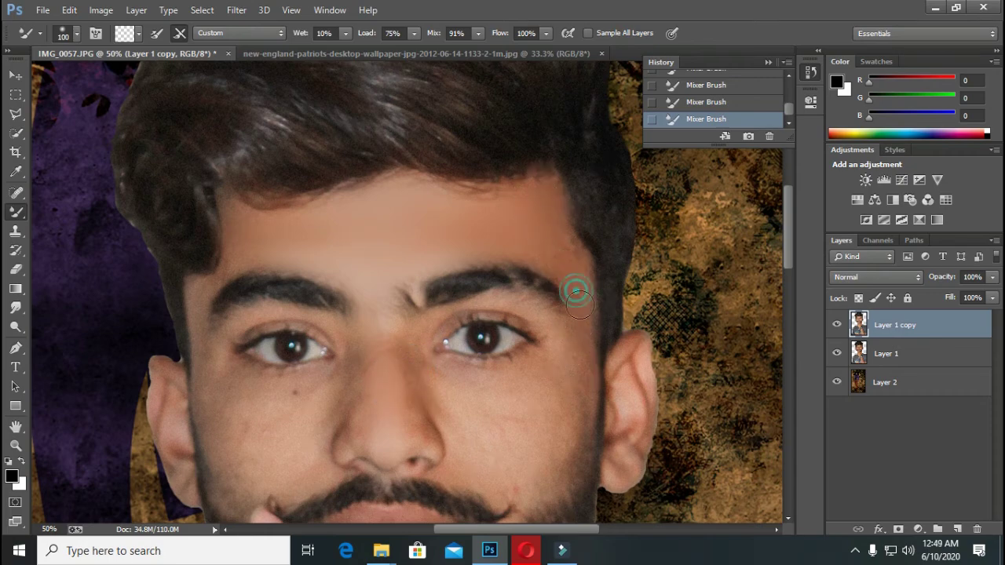
key("bracketright")
key("bracketright")
scroll(552, 442, "down", 5)
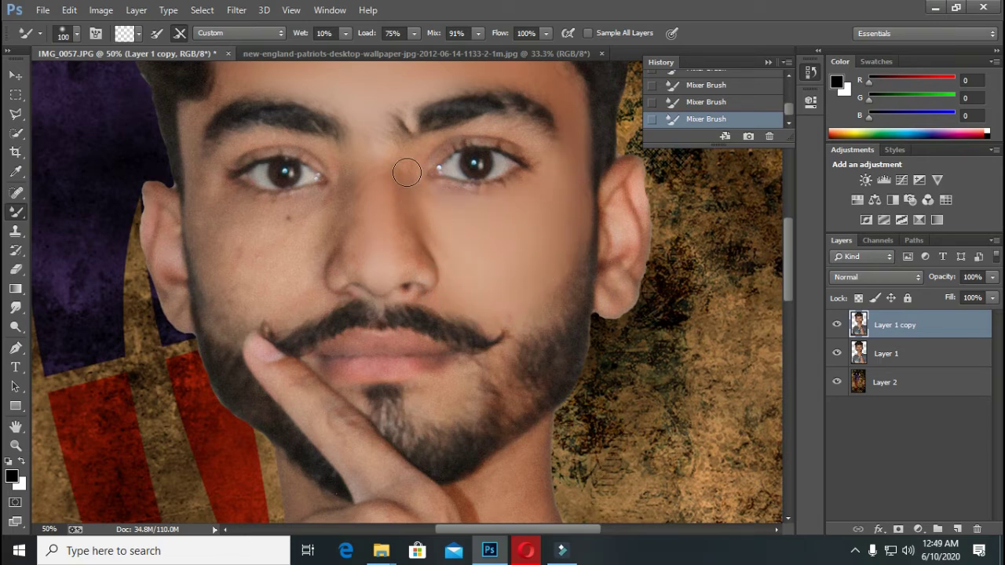
left_click_drag(341, 168, 345, 192)
- Smooth the skin on the cheek with the brush enlarged to 200
left_click_drag(428, 224, 599, 236)
key("bracketright")
key("bracketright")
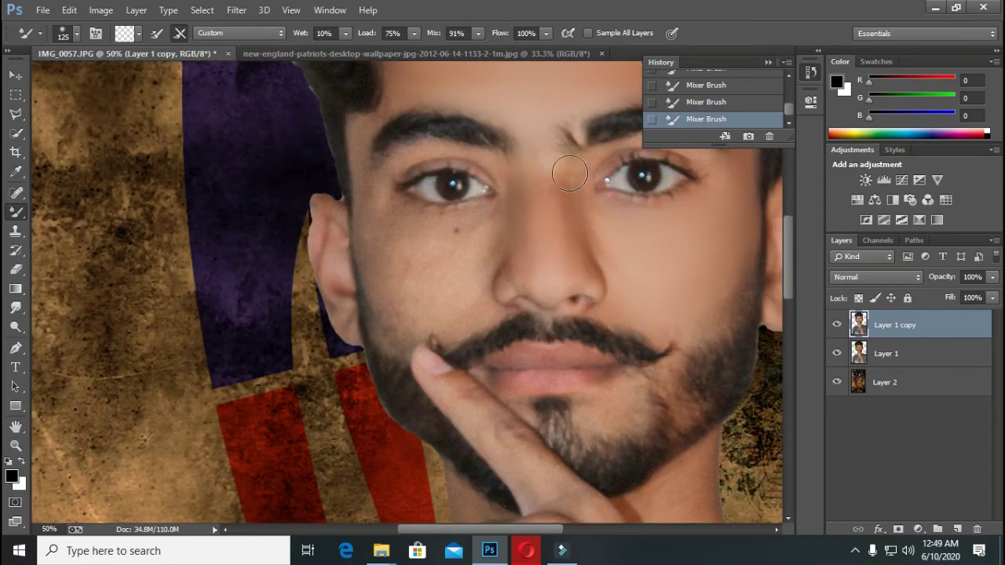
left_click_drag(722, 181, 611, 315)
key("bracketleft")
key("bracketleft")
left_click_drag(357, 394, 523, 296)
key("bracketright")
key("bracketright")
key("bracketright")
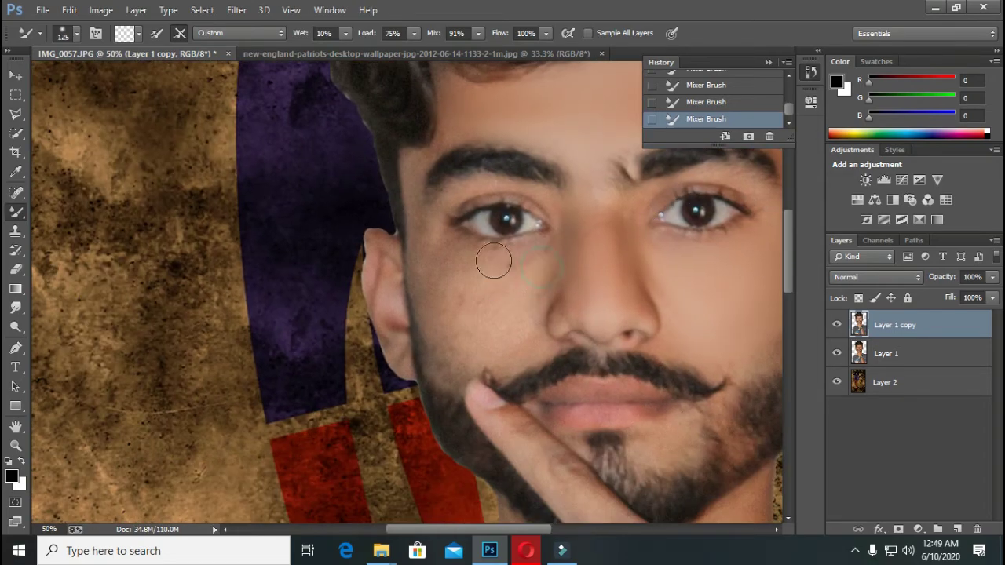
key("bracketright")
key("bracketright")
key("bracketright")
left_click_drag(436, 355, 503, 364)
key("bracketleft")
key("bracketleft")
key("bracketleft")
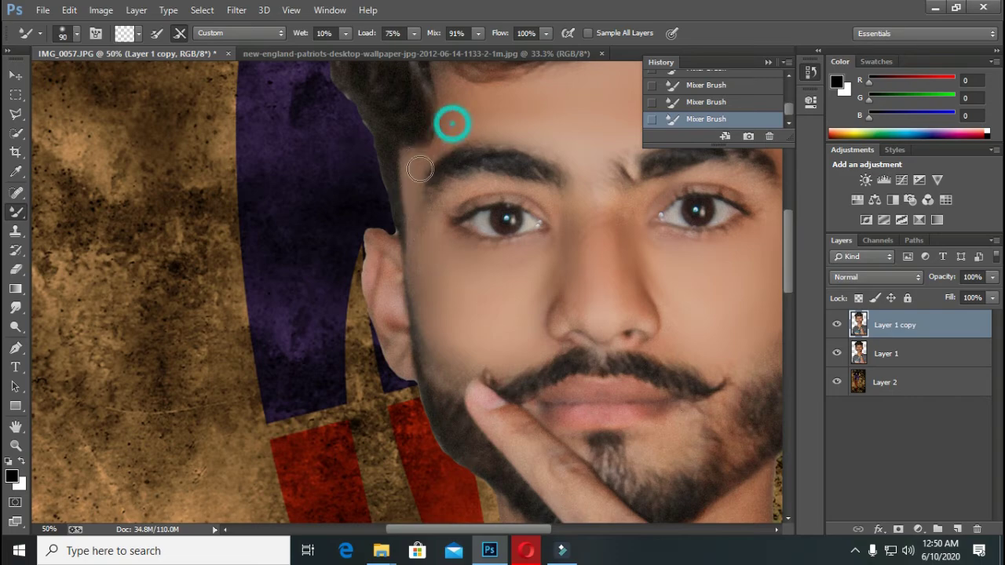
- Move over the mouth, hand and forearm, enlarging the Mixer Brush to 300
left_click_drag(451, 123, 359, 218)
mouse_move(298, 458)
left_mouse_down()
mouse_move(287, 250)
mouse_move(197, 167)
left_mouse_up()
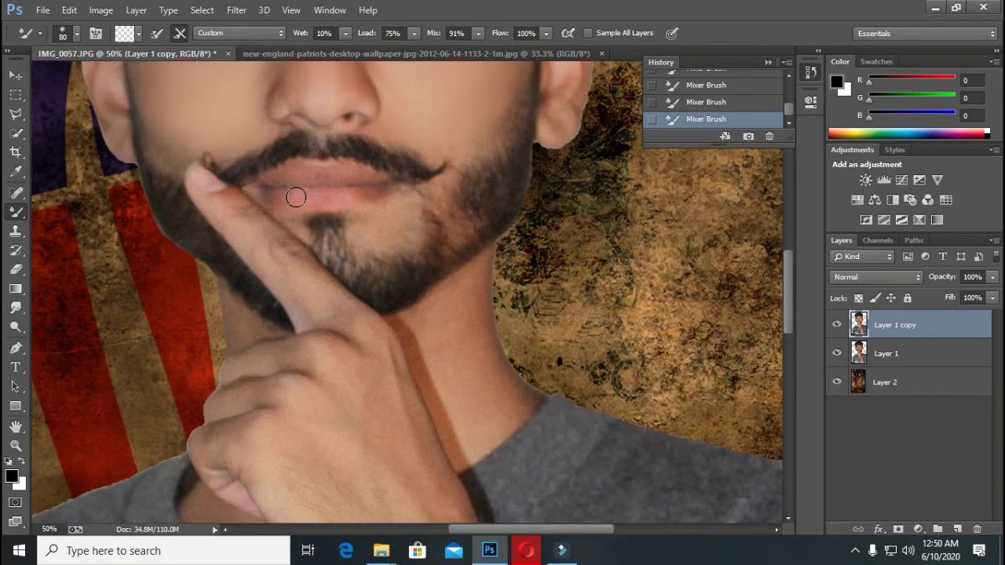
key("bracketright")
key("bracketright")
key("bracketright")
left_click_drag(353, 409, 291, 251)
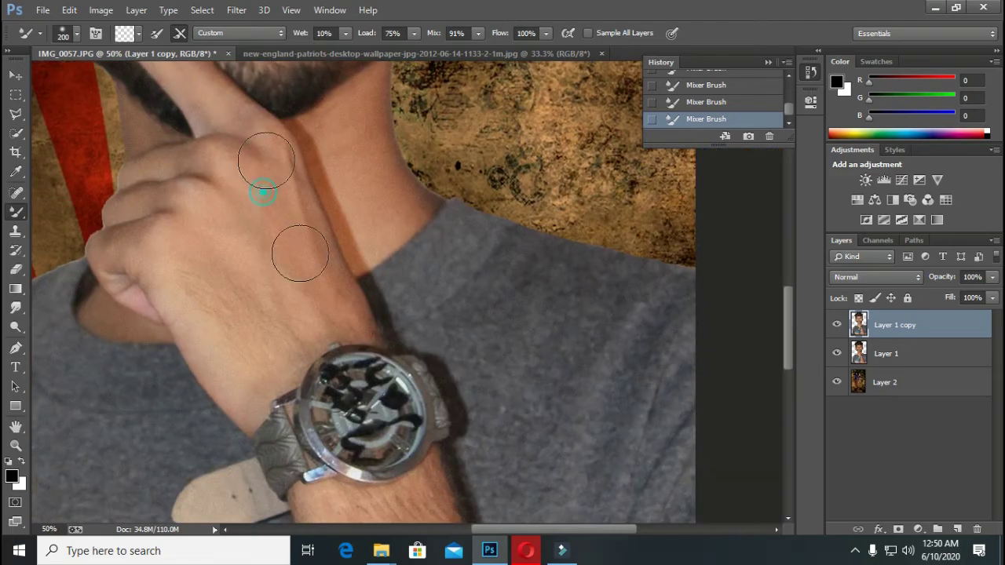
left_click_drag(253, 377, 170, 273)
key("bracketright")
key("bracketright")
key("bracketright")
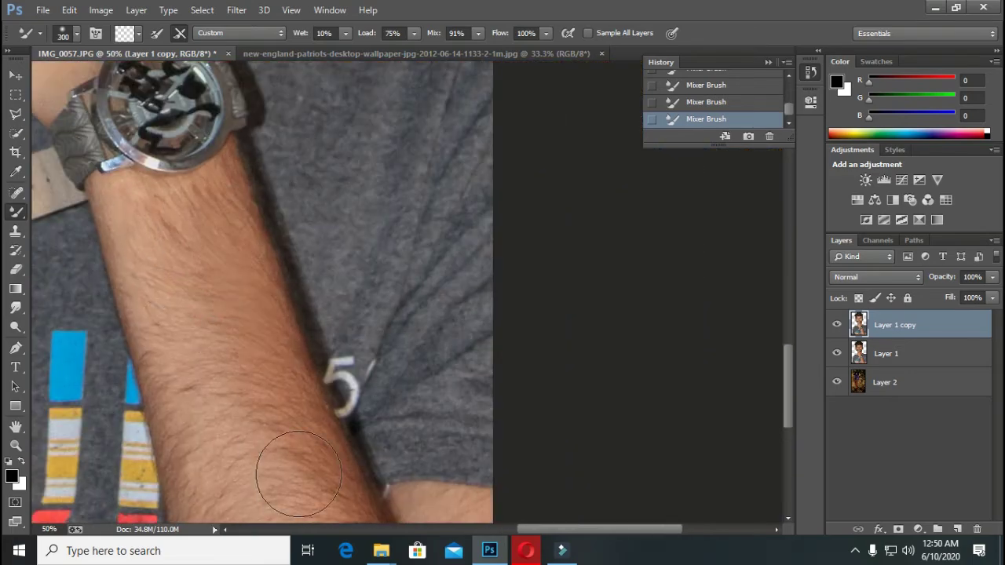
left_click_drag(269, 478, 243, 406)
key("bracketright")
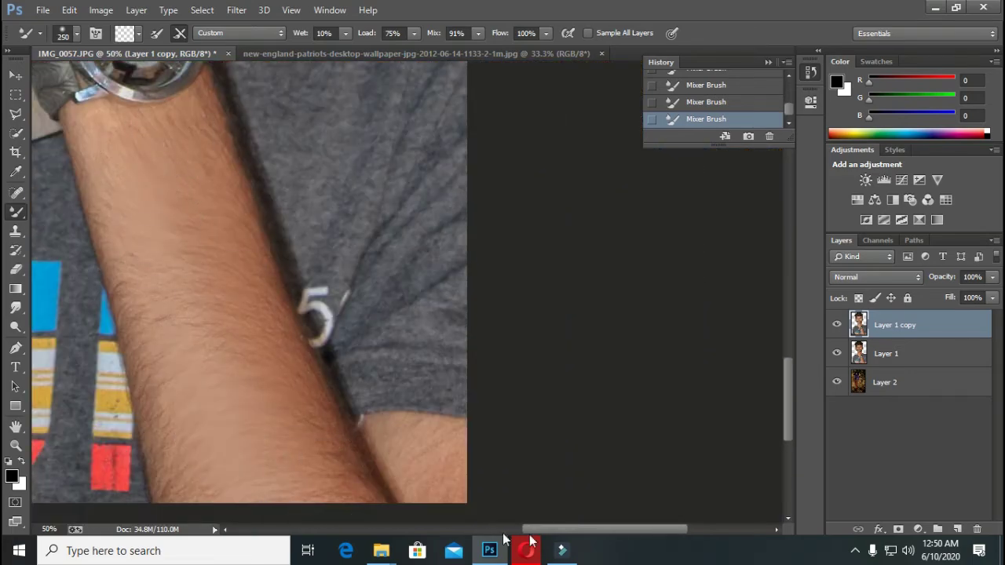
- Zoom out to the full composition and bring the skull sleeve tattoo image into Photoshop
key("z")
key("ctrl+0")
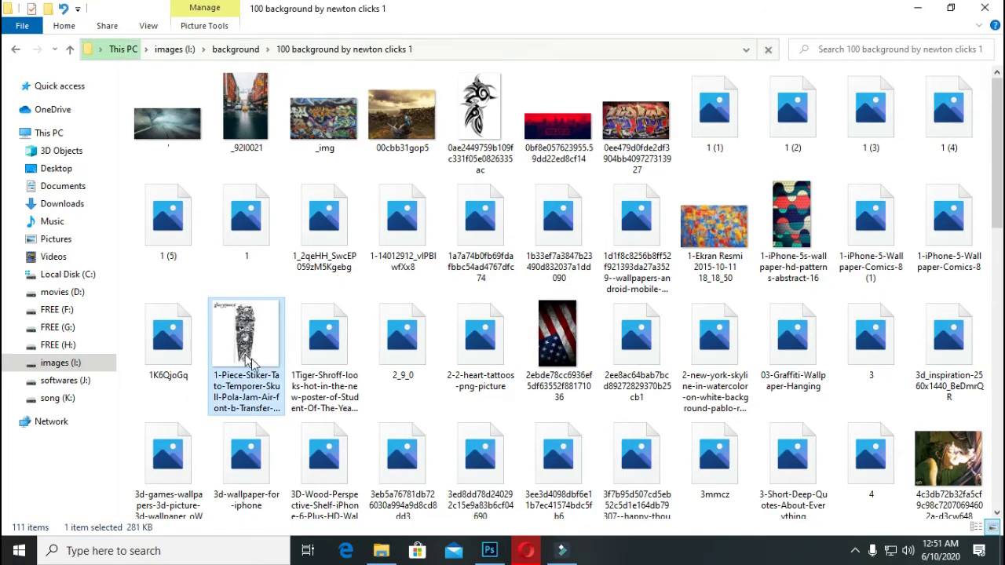
left_click_drag(247, 345, 488, 559)
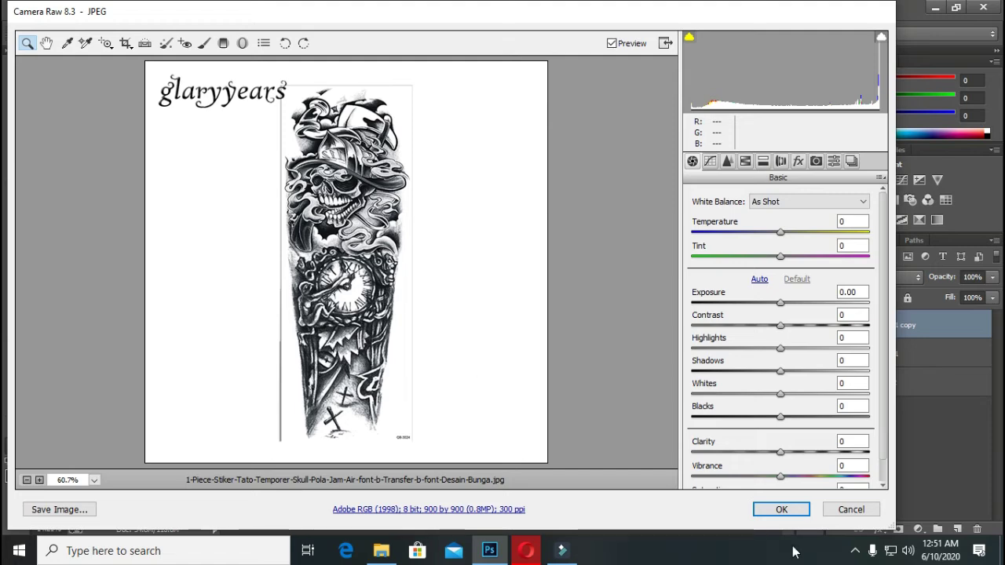
- Place the skull tattoo in Multiply blend mode and move it down onto the shirt chest
left_click(782, 509)
left_click(863, 280)
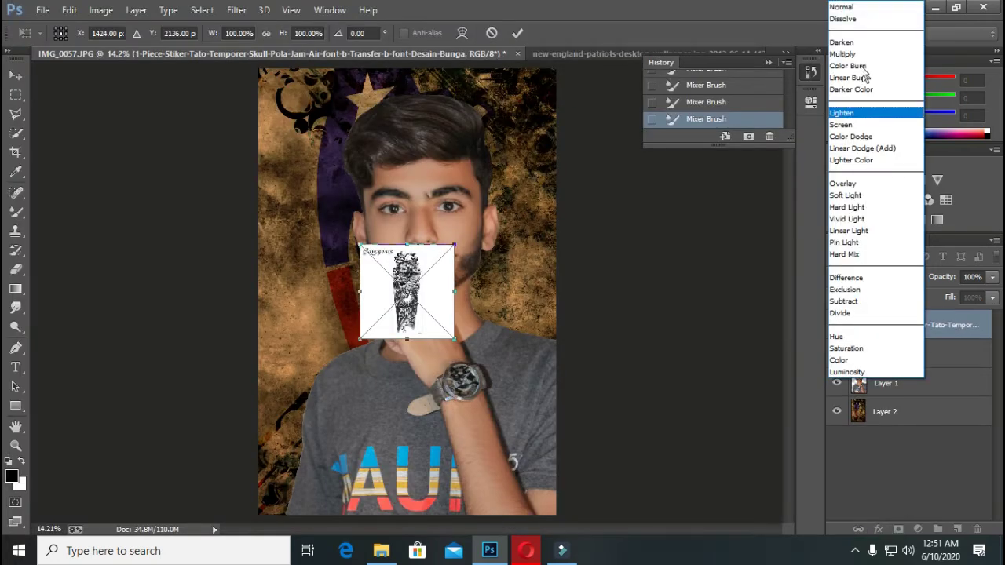
left_click(857, 50)
left_click_drag(422, 313, 405, 433)
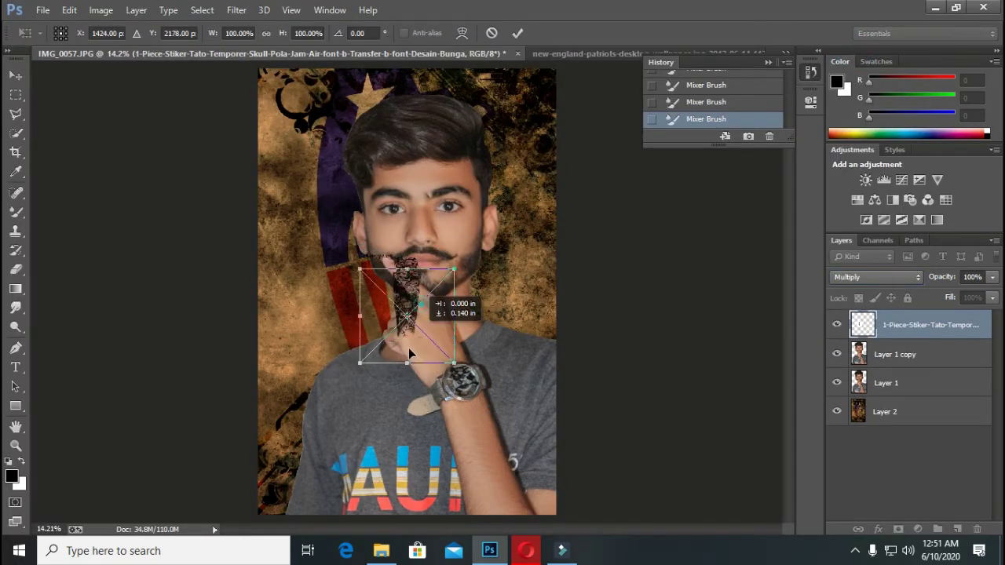
key("Return")
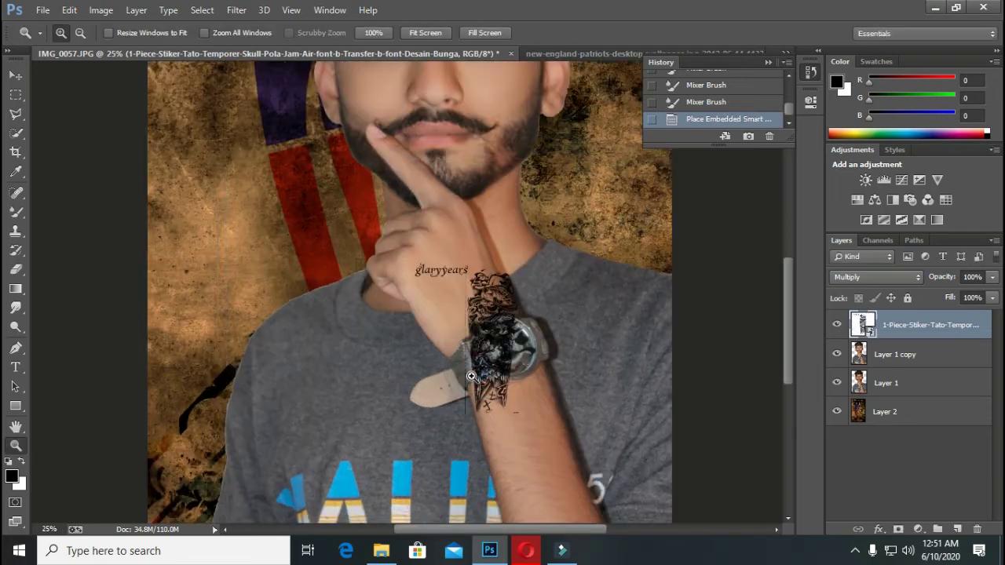
scroll(406, 433, "up", 5)
- Rasterize the tattoo layer and erase the 'glaryyears' lettering and stray marks around it
key("e")
left_click(165, 242)
key("Return")
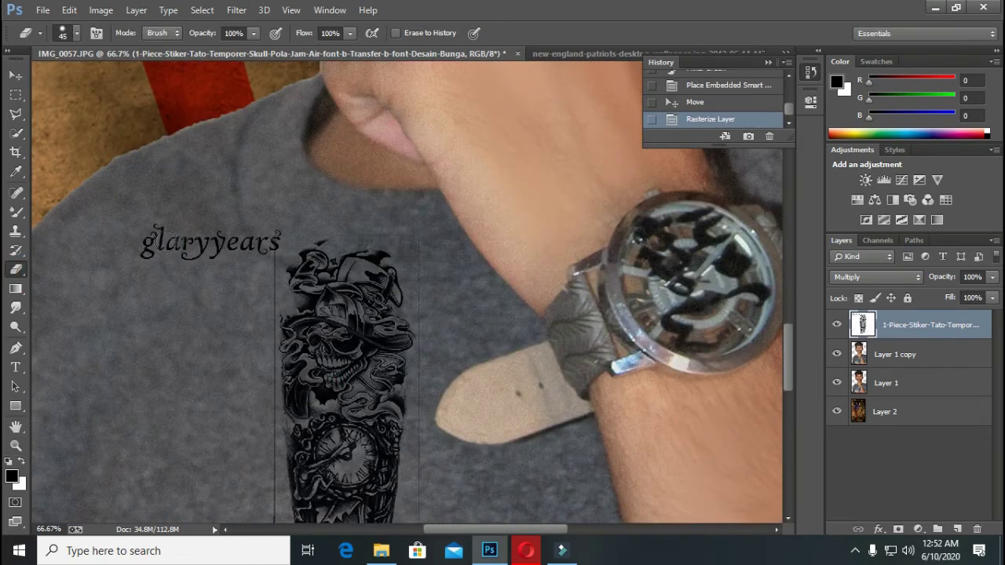
left_click_drag(198, 231, 275, 235)
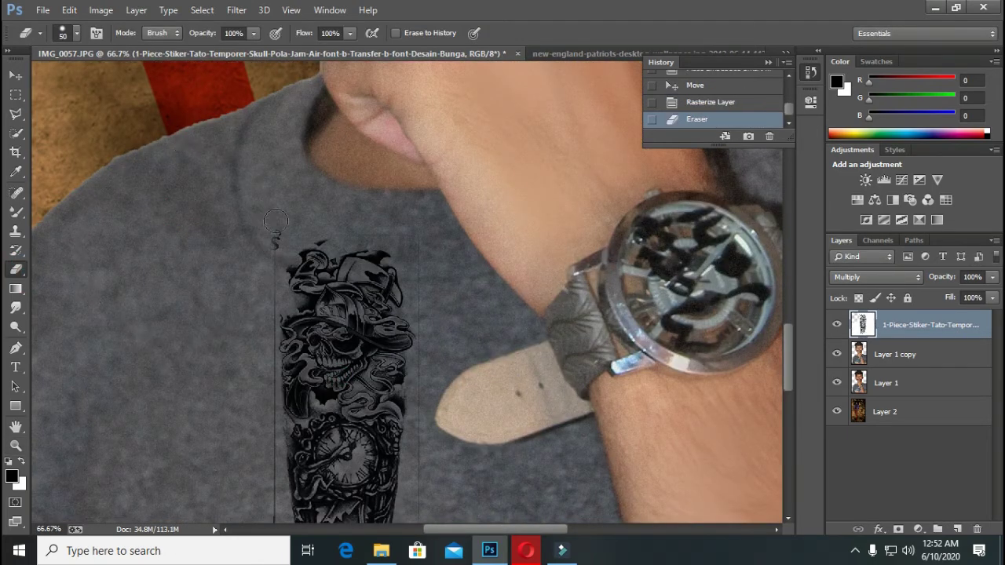
left_click_drag(271, 460, 265, 439)
scroll(264, 354, "down", 5)
left_click_drag(271, 314, 298, 337)
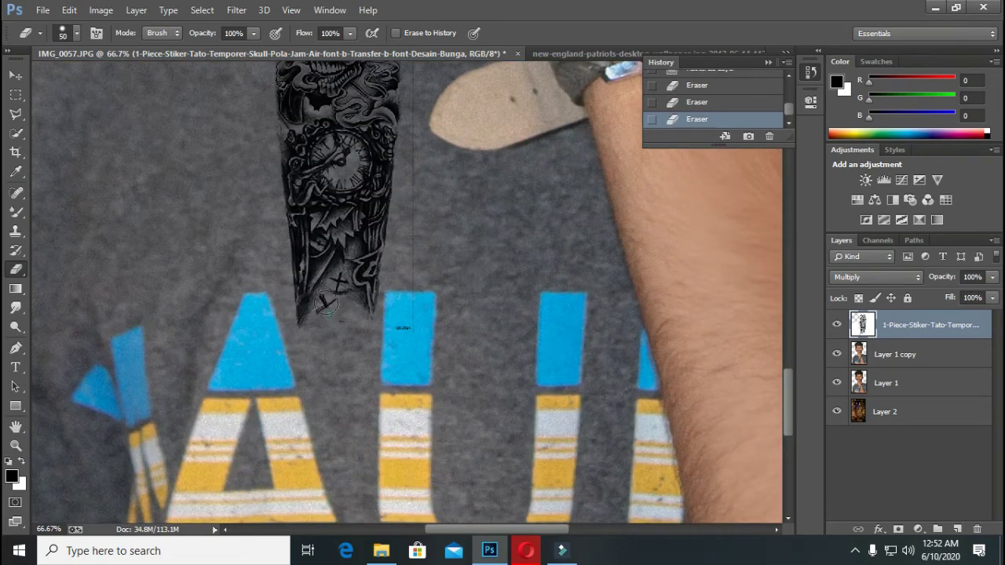
- Erase the small text on the blue bar and leftover specks below the tattoo
left_click_drag(401, 309, 409, 338)
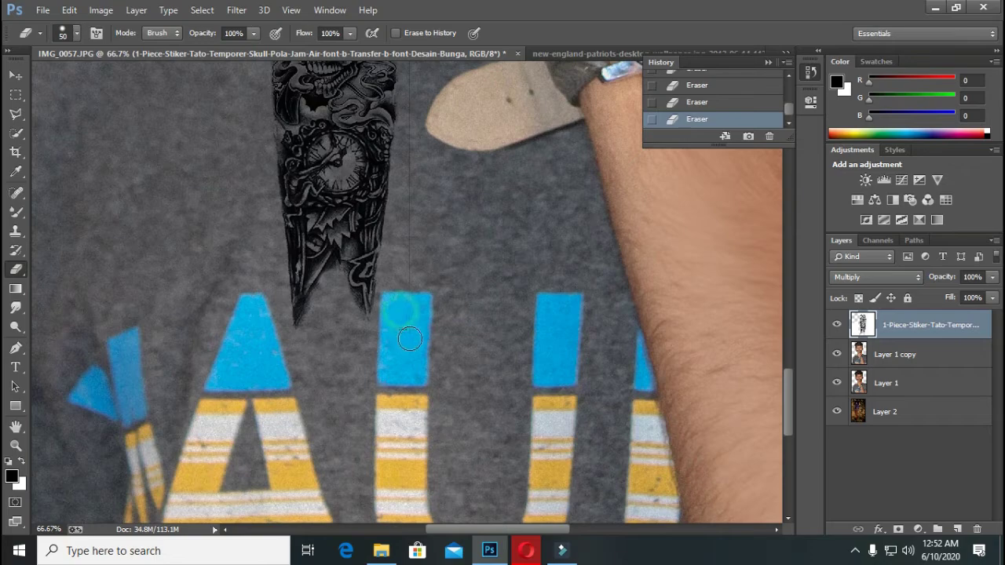
scroll(402, 137, "up", 4)
left_click(404, 280)
left_click_drag(391, 97, 365, 97)
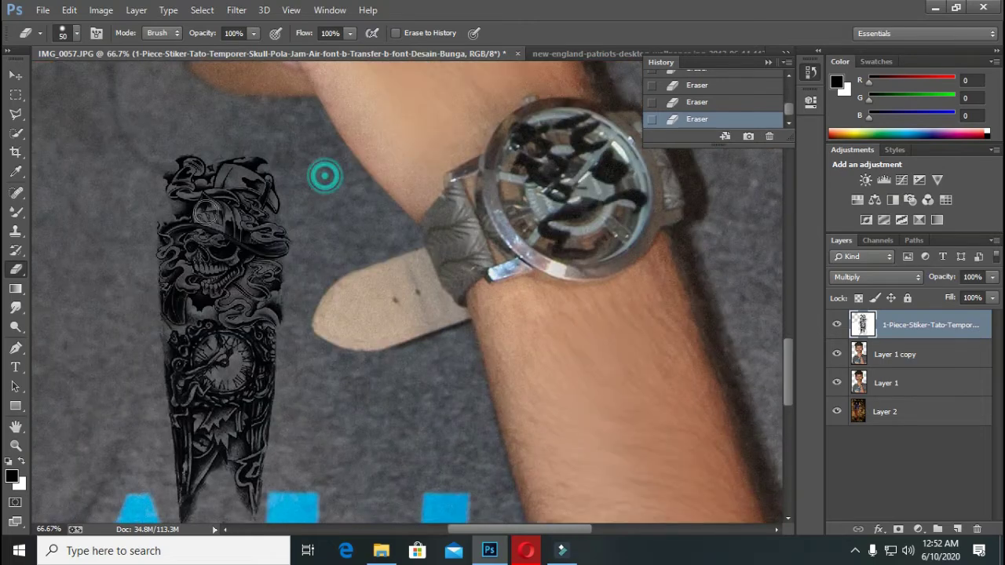
key("z")
left_click(314, 180, "alt")
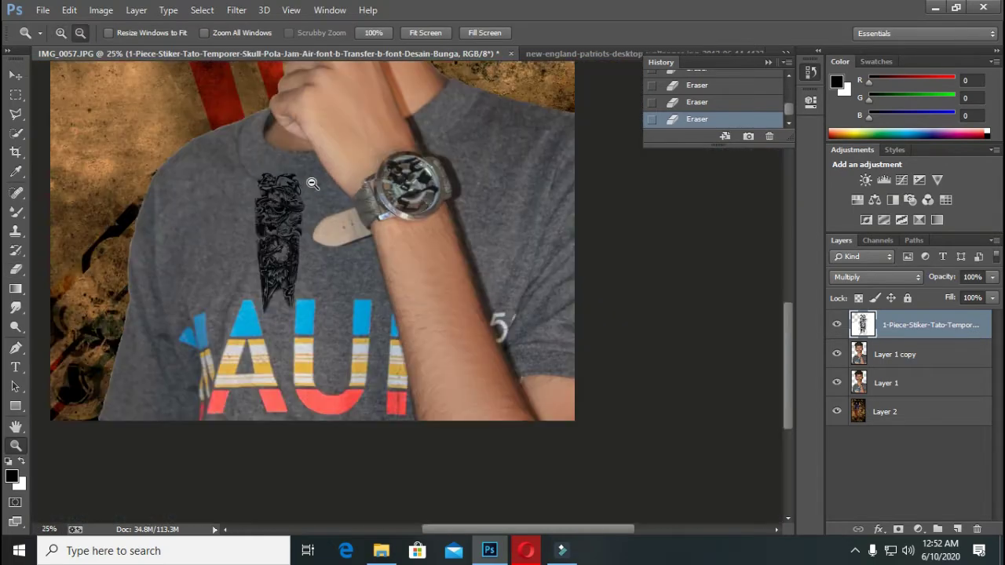
- Free-transform the tattoo taller and wider, then rotate it to lie along the forearm
left_click(310, 183, "alt")
left_click_drag(311, 182, 317, 265)
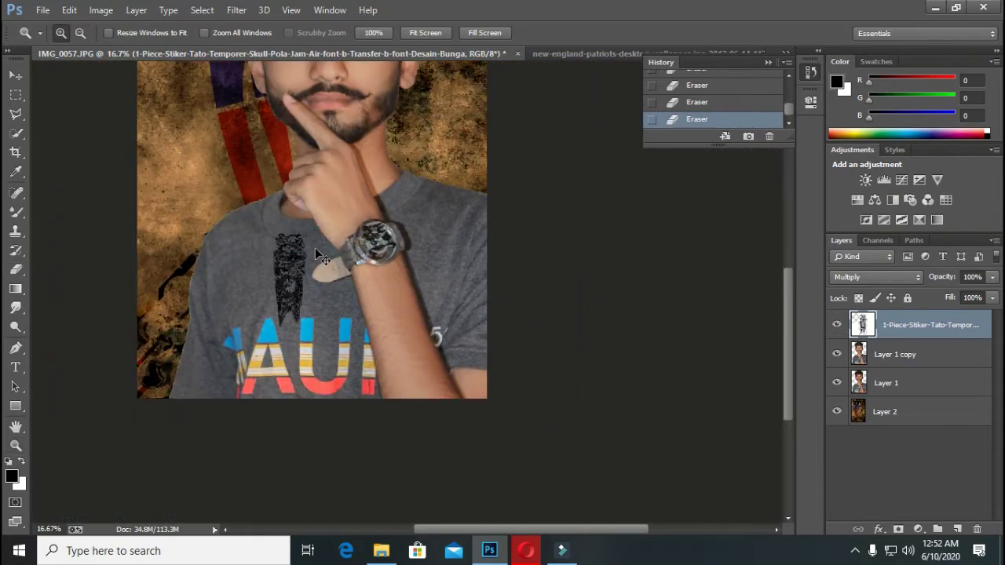
key("ctrl+t")
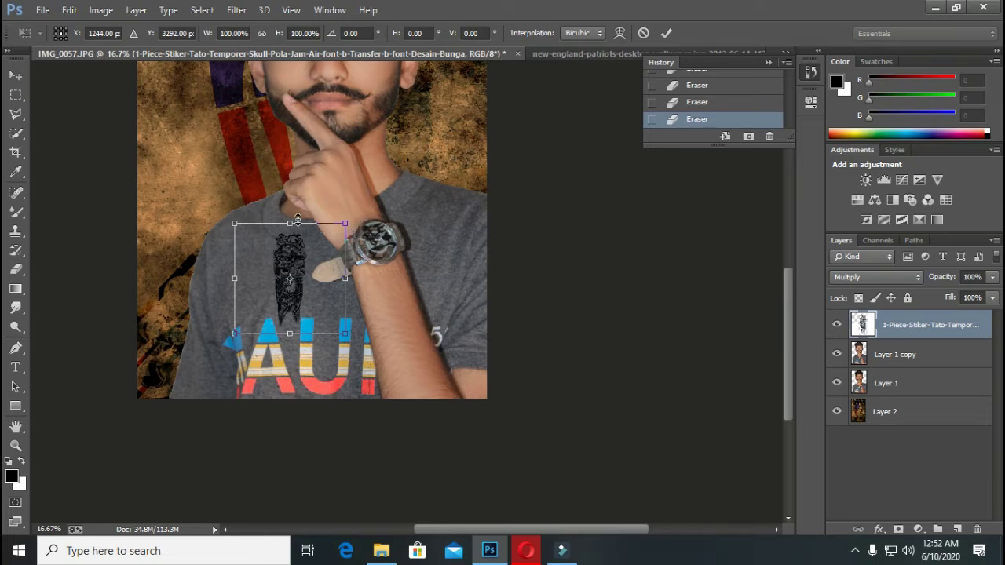
left_click_drag(298, 217, 298, 132)
left_click_drag(344, 241, 409, 238)
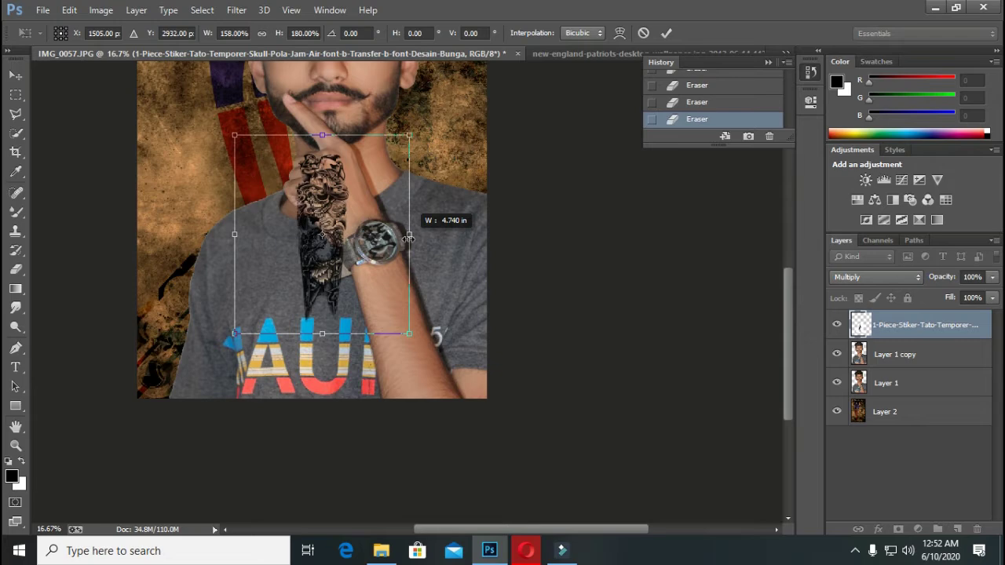
left_click_drag(464, 148, 143, 417)
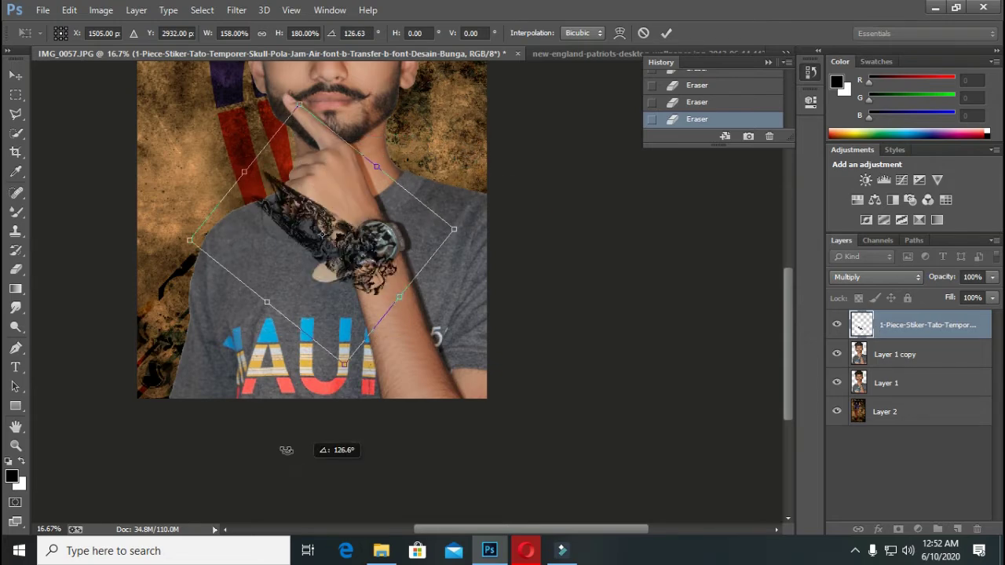
- Fit the tattoo along the forearm below the watch, commit it, and fade its opacity to 0%
left_click_drag(330, 292, 422, 287)
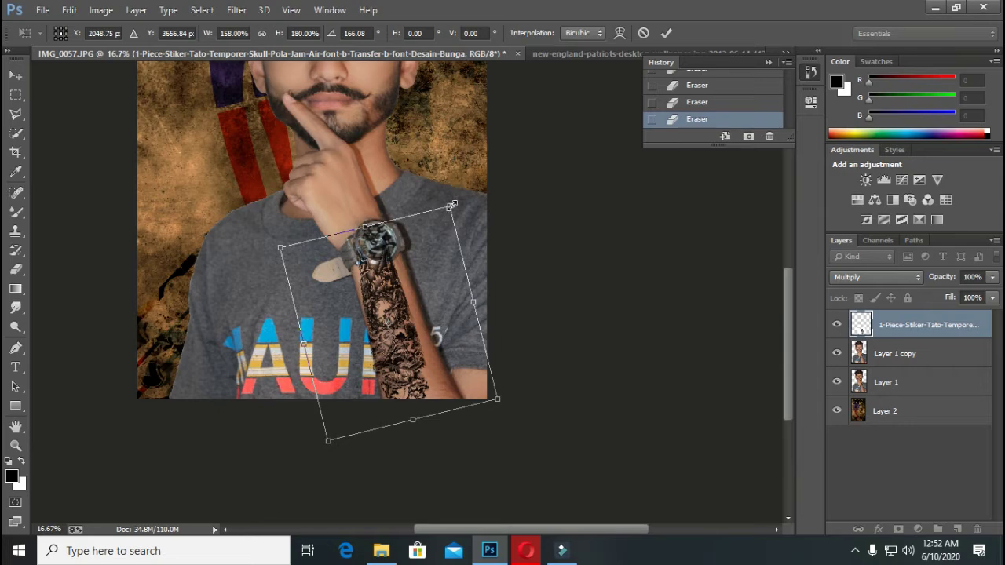
left_click_drag(451, 206, 462, 197)
left_click_drag(487, 294, 561, 264)
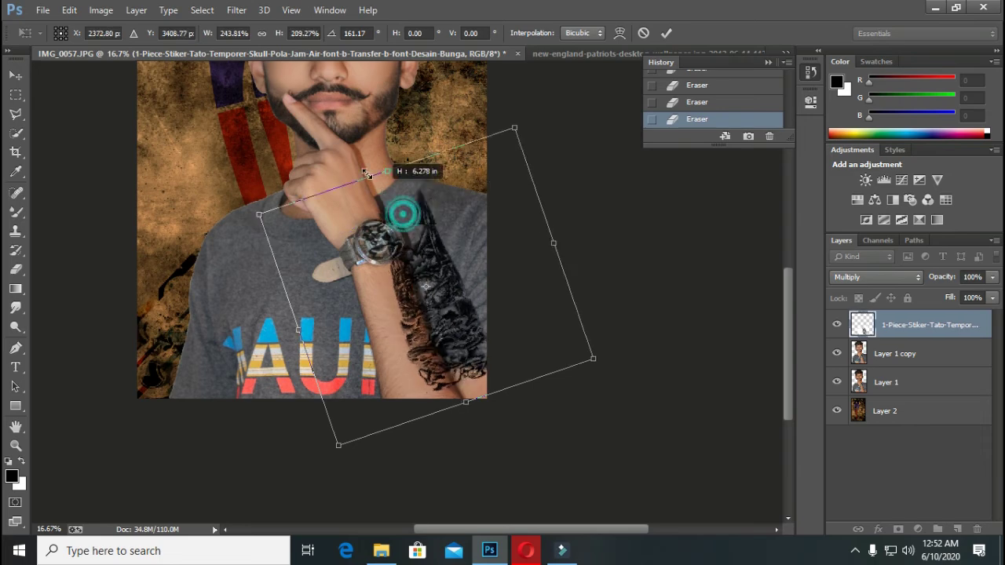
left_click_drag(405, 224, 392, 142)
left_click_drag(436, 306, 393, 357)
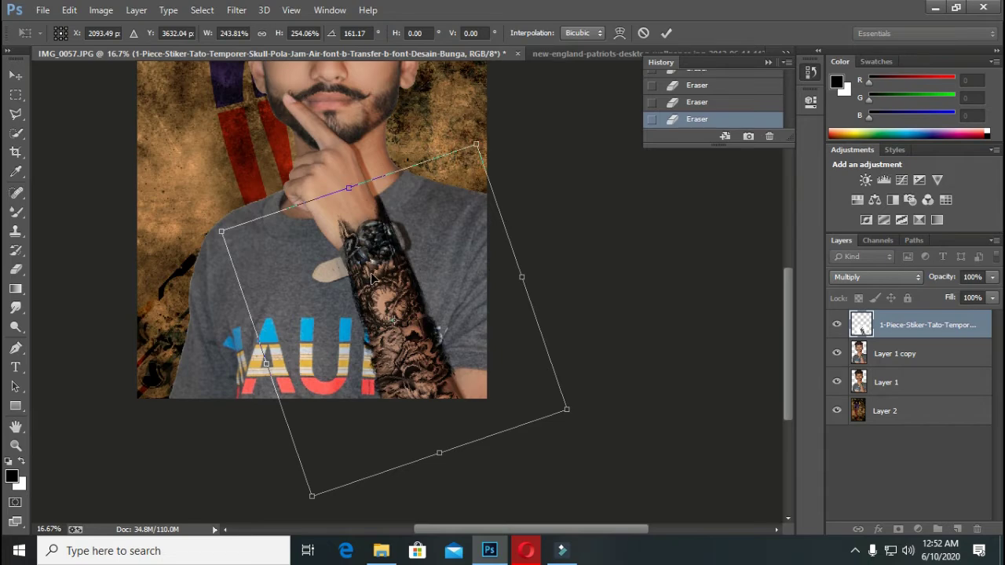
key("z")
key("Return")
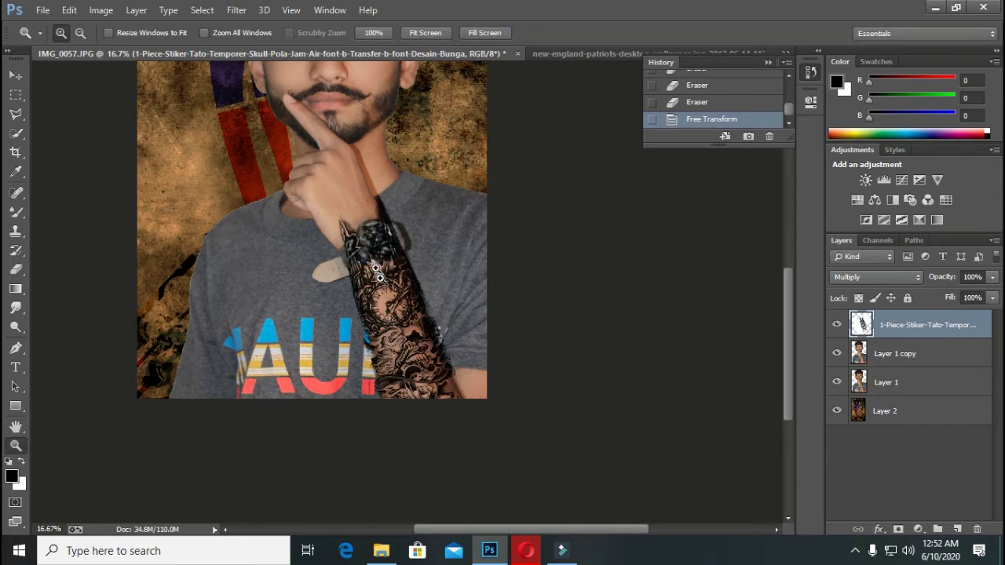
left_click(380, 280)
left_click(993, 277)
left_click_drag(967, 299, 916, 297)
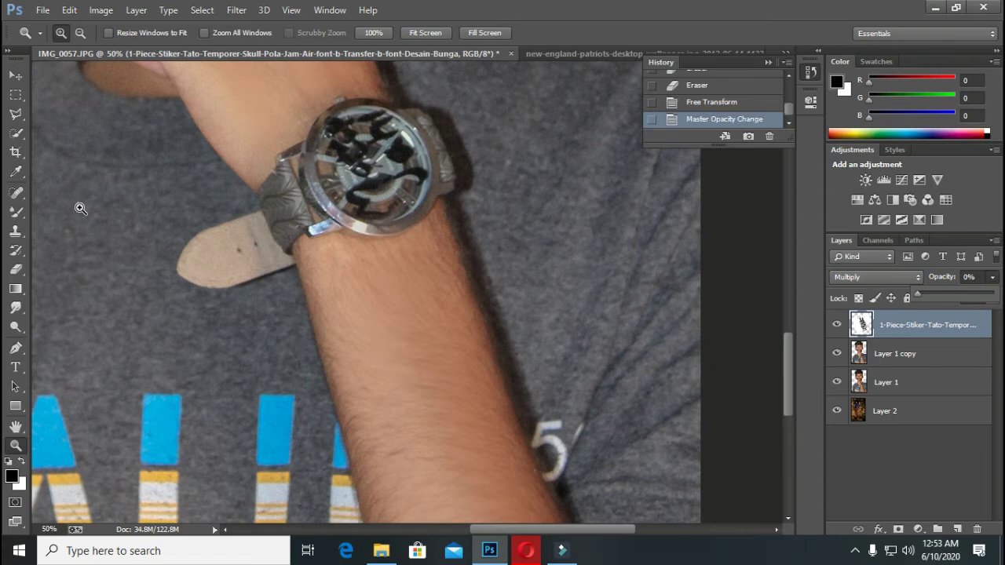
- Delete the tattoo pixels spilling onto the left shirt using a Polygonal Lasso selection
key("l")
left_click(161, 165)
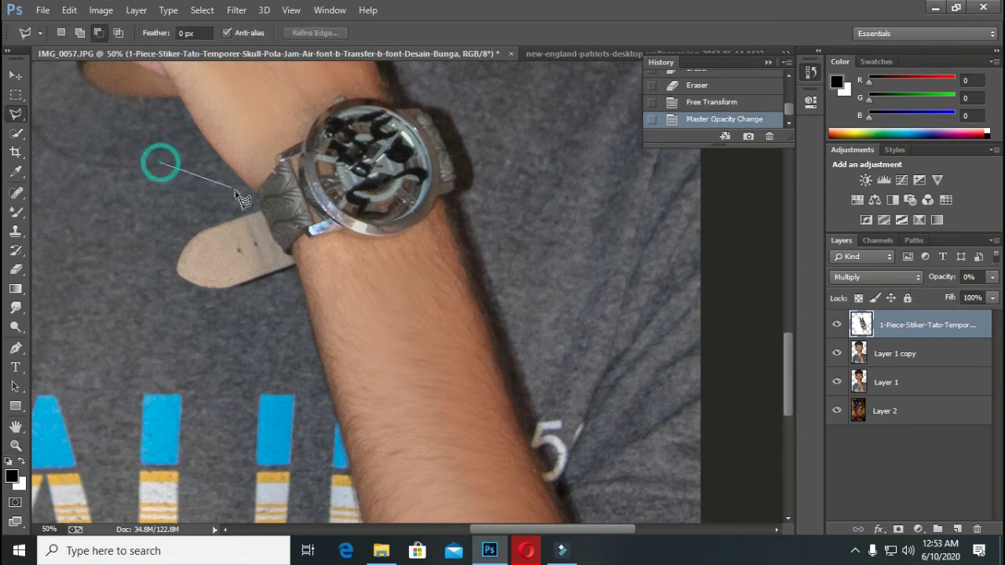
left_click(248, 188)
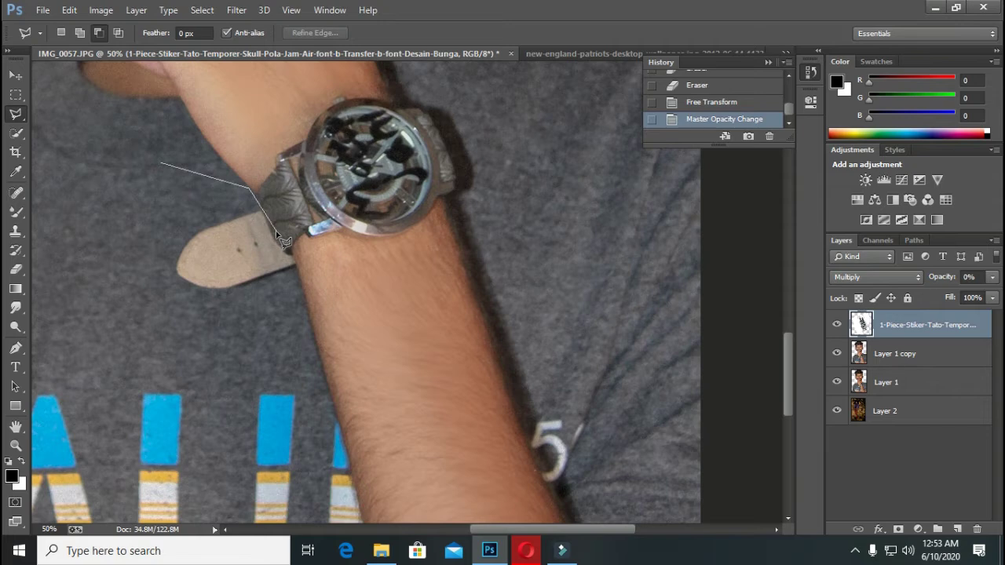
left_click(288, 253)
left_click_drag(355, 468, 249, 165)
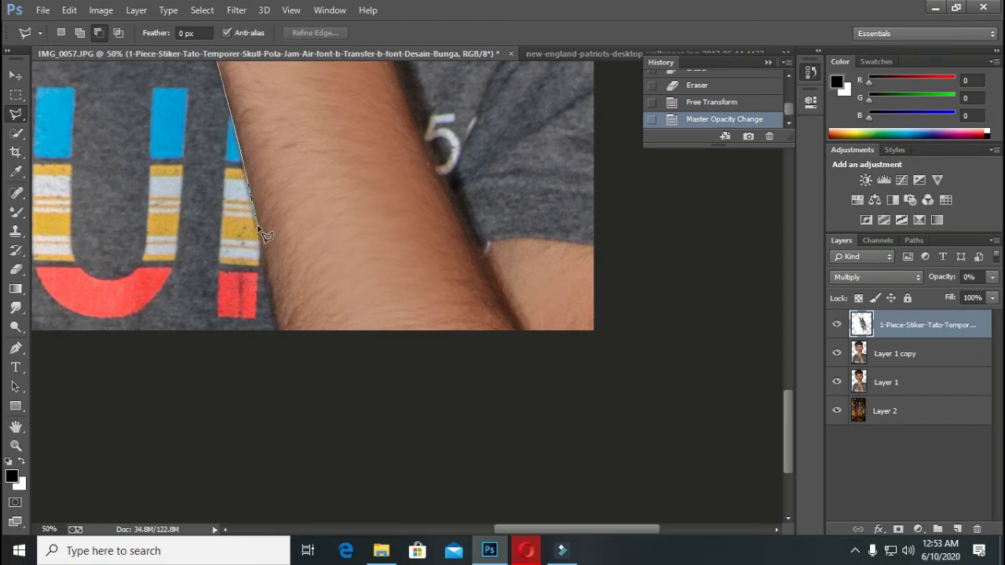
left_click(280, 340)
left_click(249, 346)
left_click(152, 130)
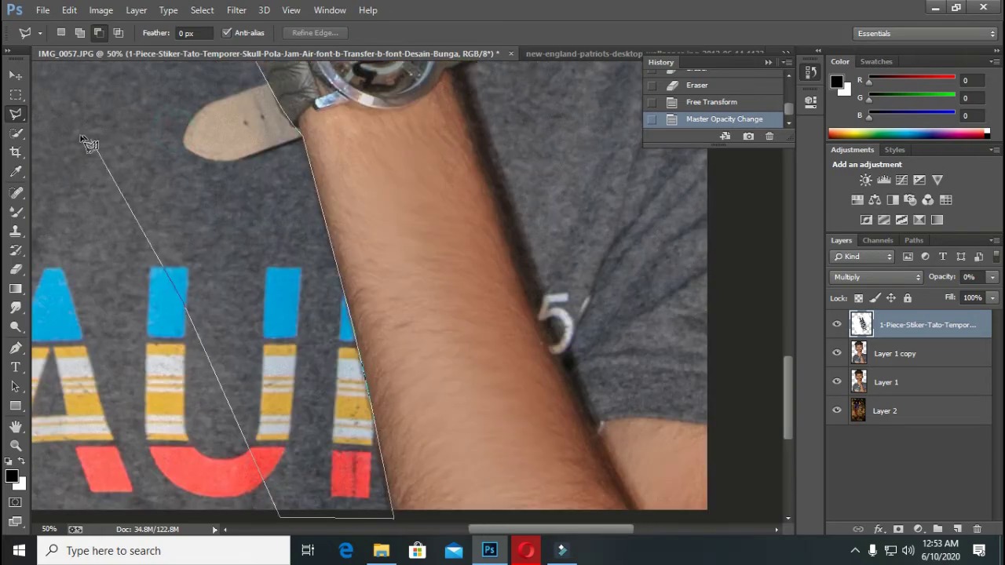
scroll(92, 133, "up", 5)
left_click(179, 378)
key("Delete")
key("ctrl+d")
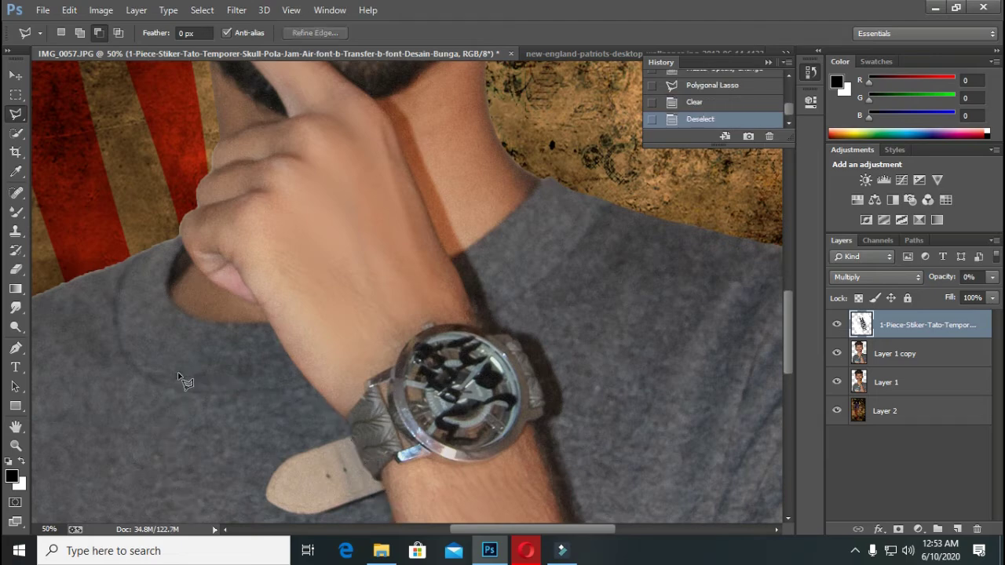
- Outline the tattoo spill on the arm's right edge and around the watch
left_click_drag(613, 422, 228, 98)
mouse_move(353, 407)
left_mouse_down()
mouse_move(305, 331)
mouse_move(316, 352)
left_mouse_up()
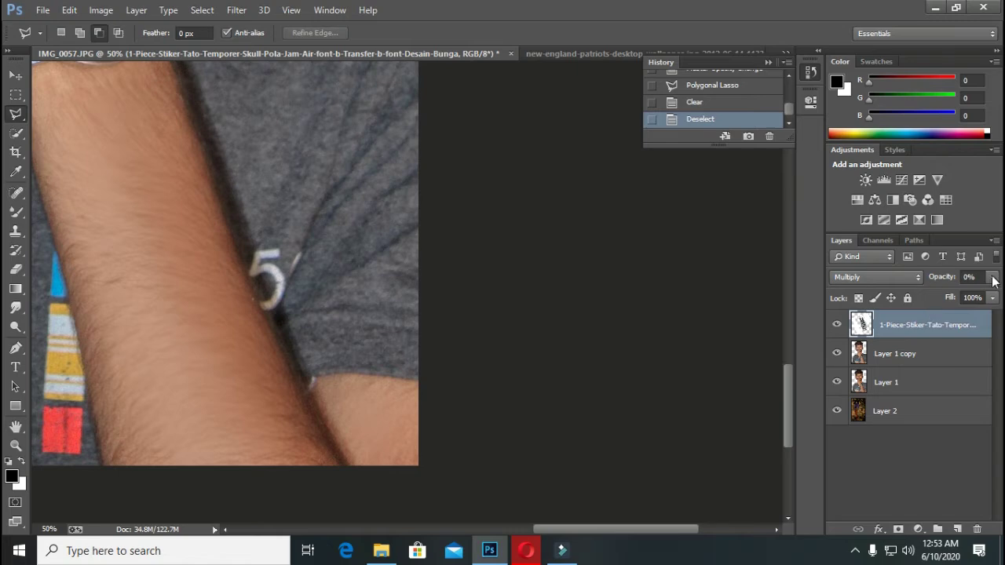
left_click_drag(993, 282, 893, 299)
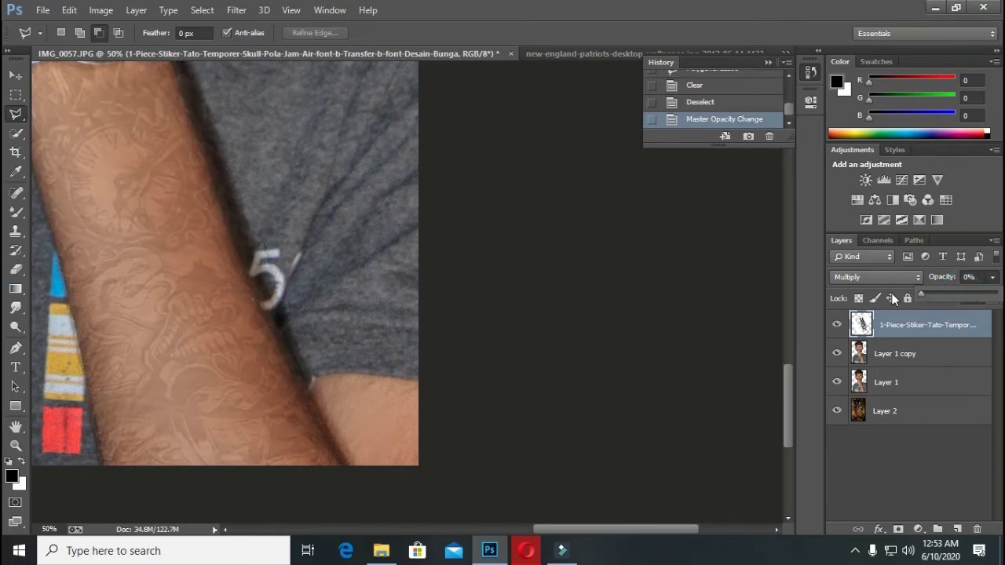
left_click(400, 433)
left_click(333, 451)
left_click(269, 310)
scroll(236, 233, "up", 5)
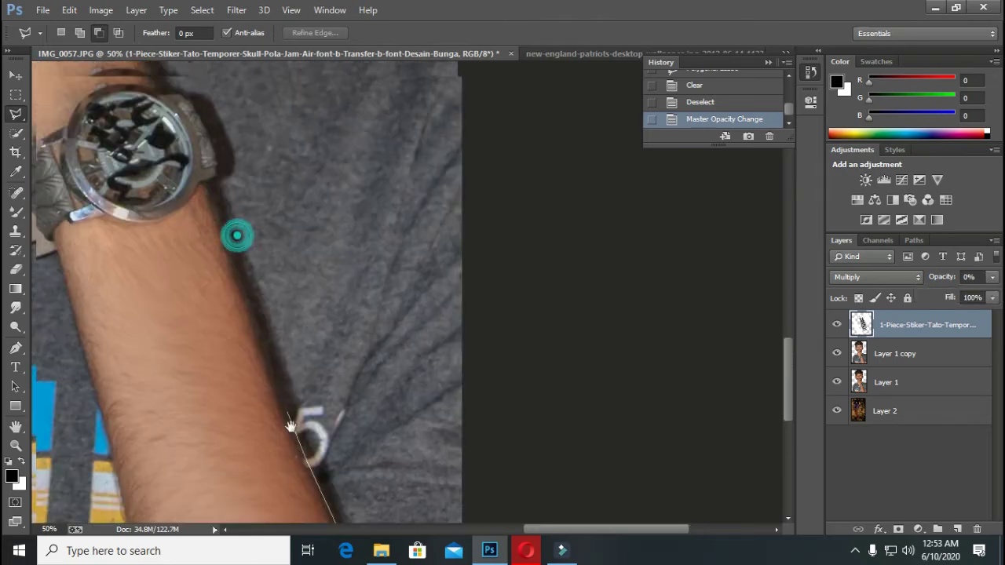
left_click(223, 230)
left_click(214, 231)
left_click(209, 246)
left_click(204, 257)
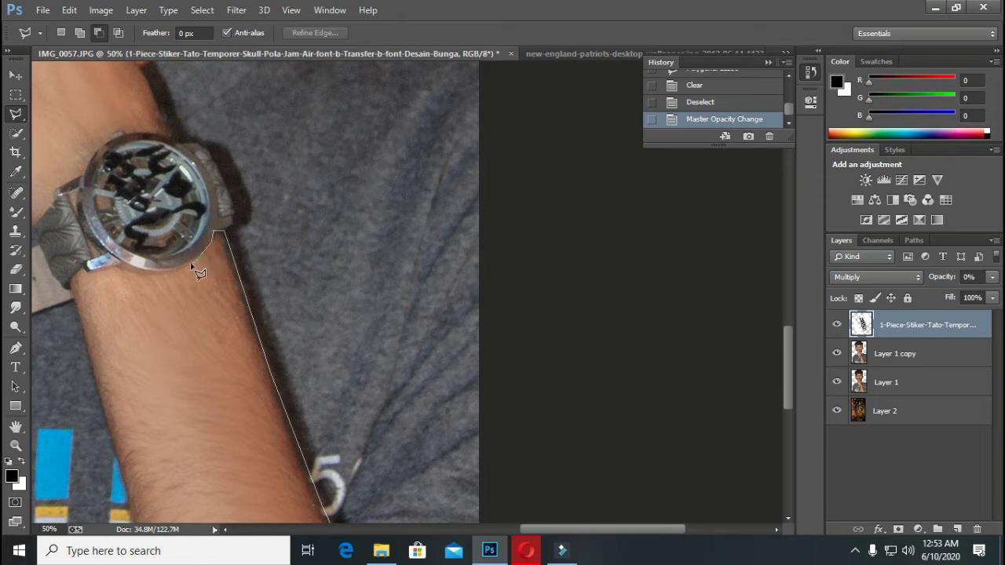
- Finish the outline along the strap and arm, and delete the tattoo over the watch and shirt
left_click(154, 275)
left_click(88, 271)
left_click(72, 275)
left_click(69, 286)
left_click(49, 211)
left_click(52, 132)
left_click(161, 81)
left_click(291, 243)
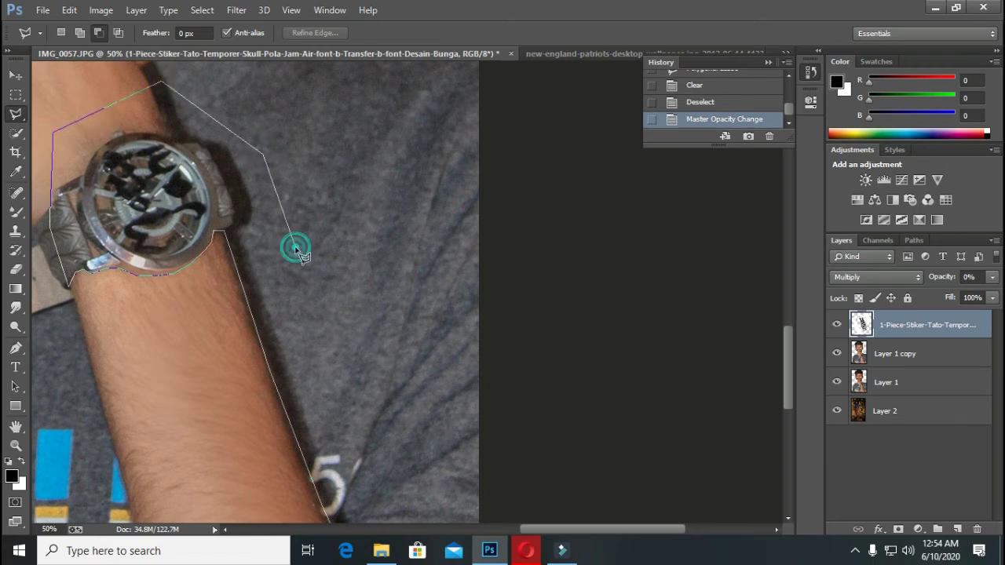
left_click(337, 388)
double_click(310, 295)
key("Delete")
key("ctrl+d")
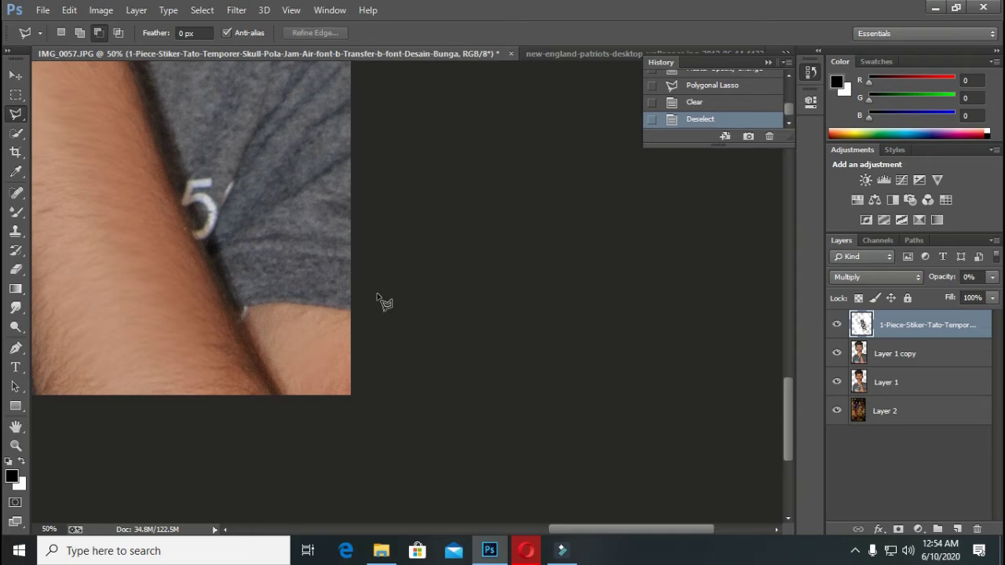
key("z")
left_click(336, 238, "alt")
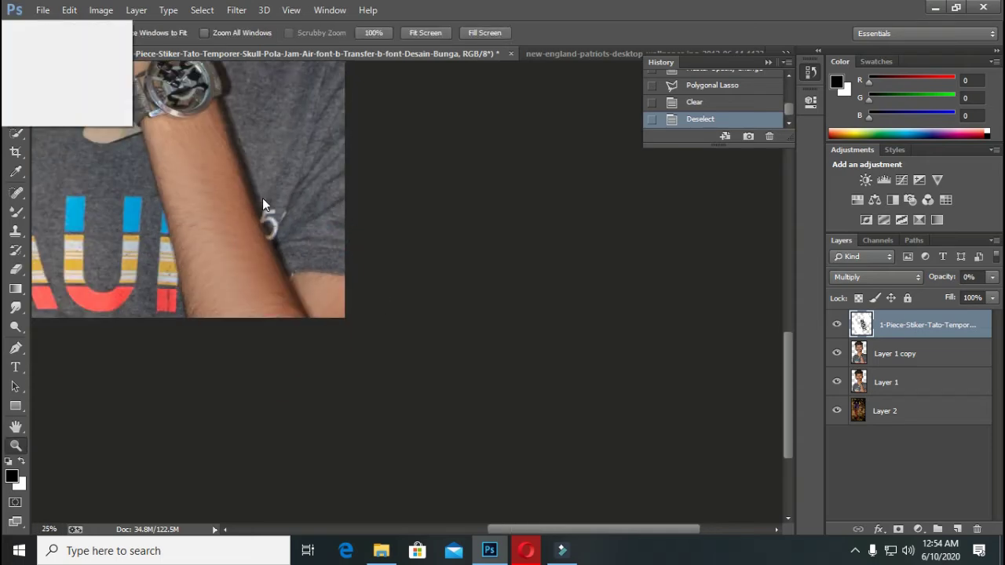
- Raise the tattoo layer's opacity from 18% back up to 100%
left_click_drag(297, 225, 522, 316)
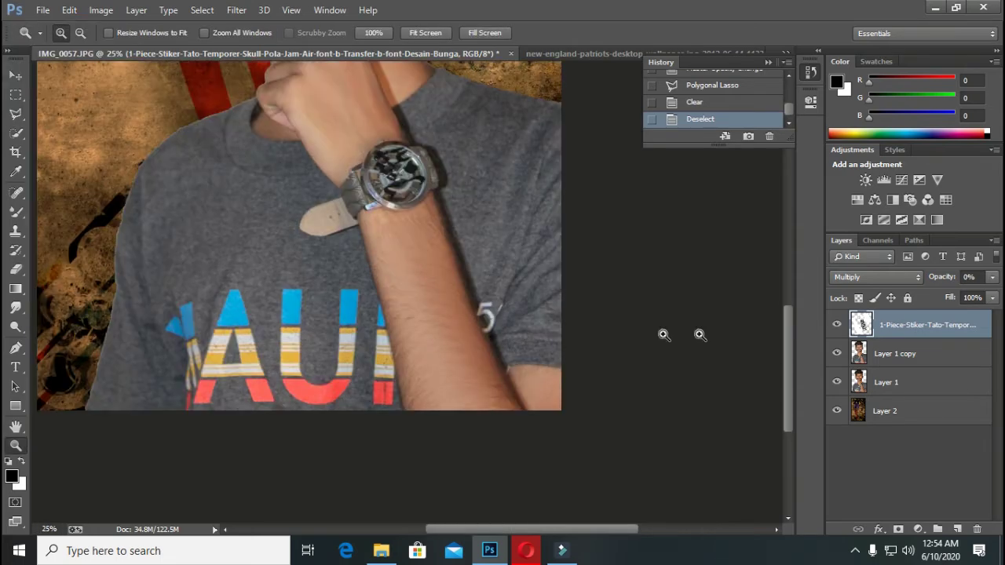
left_click(992, 278)
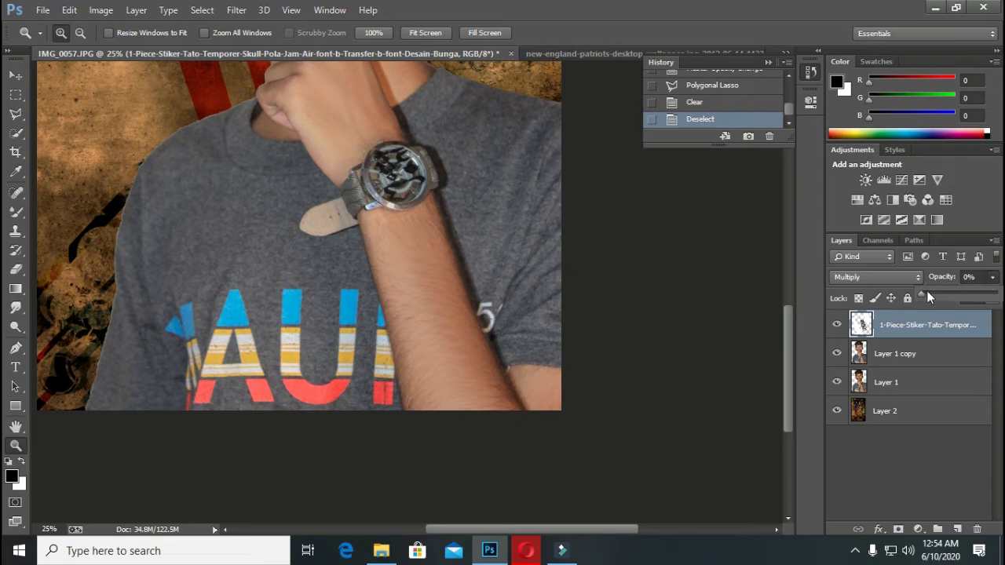
left_click_drag(928, 293, 940, 307)
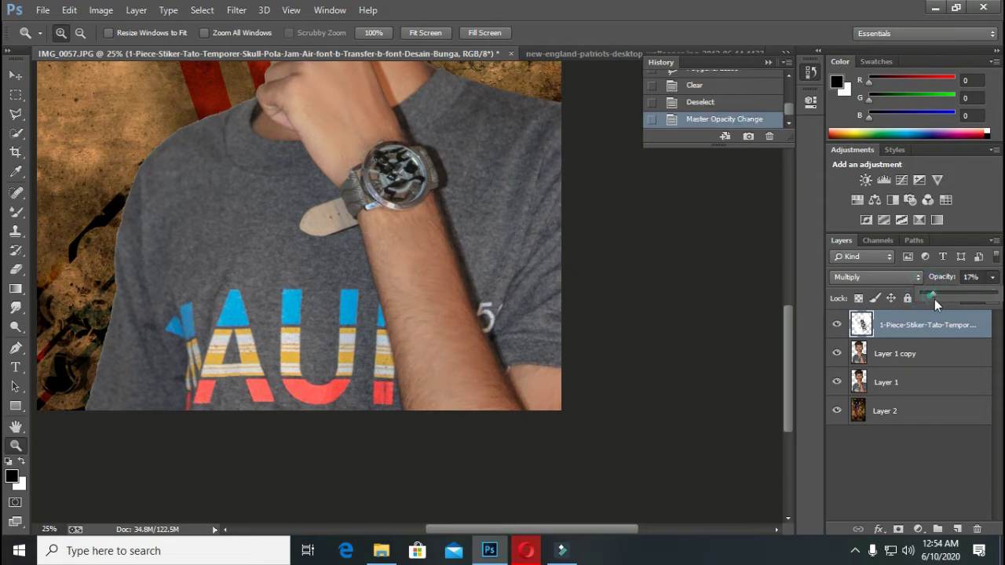
left_click(942, 308)
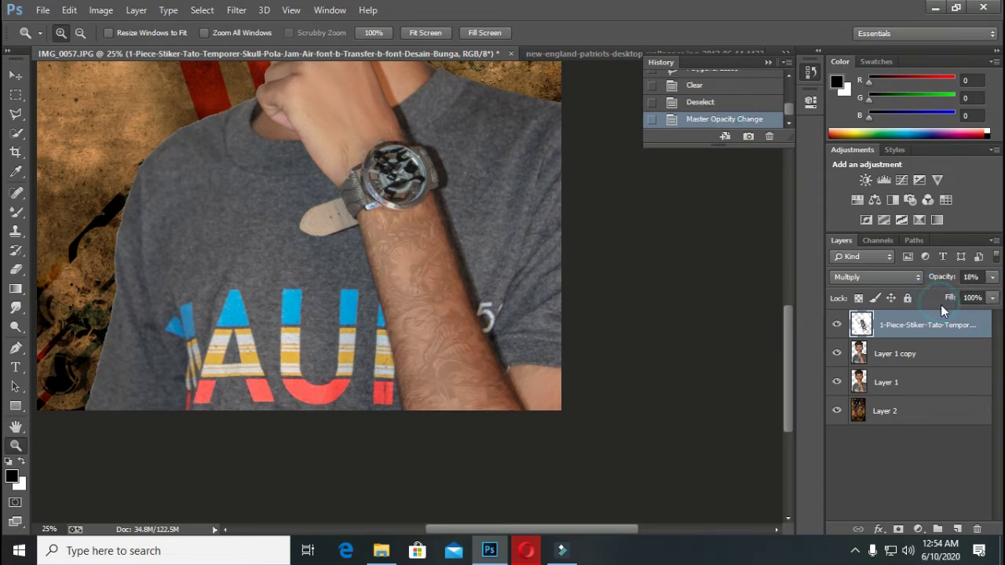
left_click(992, 277)
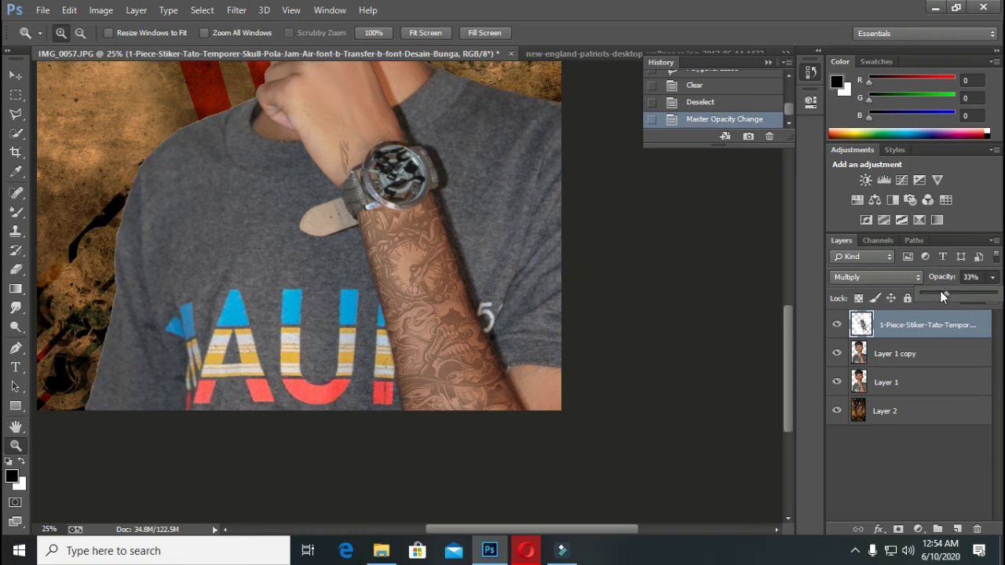
left_click_drag(946, 296, 996, 295)
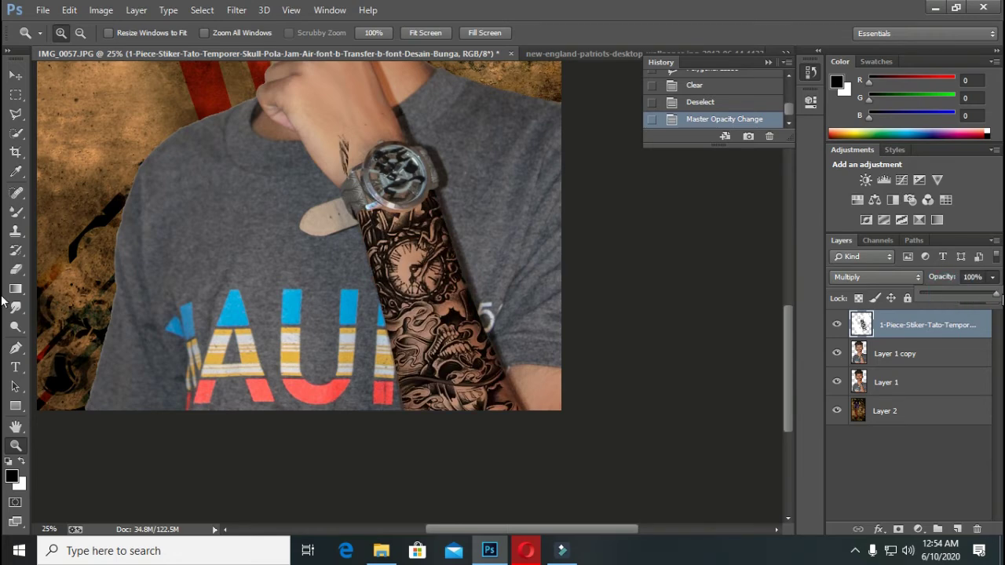
left_click(16, 269)
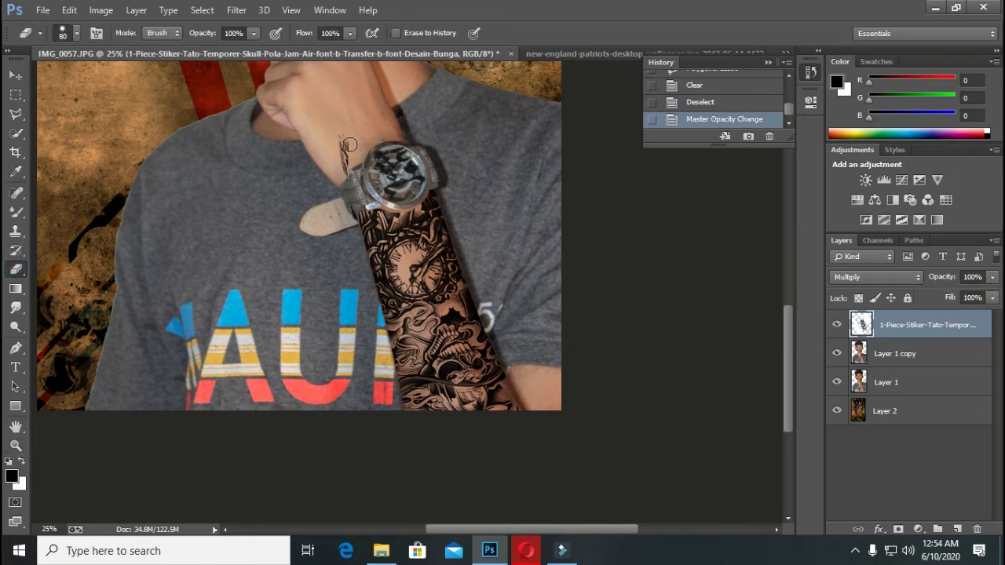
- Erase stray tattoo pieces near the wrist and watch strap with a 250 px eraser
left_click_drag(340, 108, 336, 150)
key("bracketright")
key("bracketright")
left_click(461, 151)
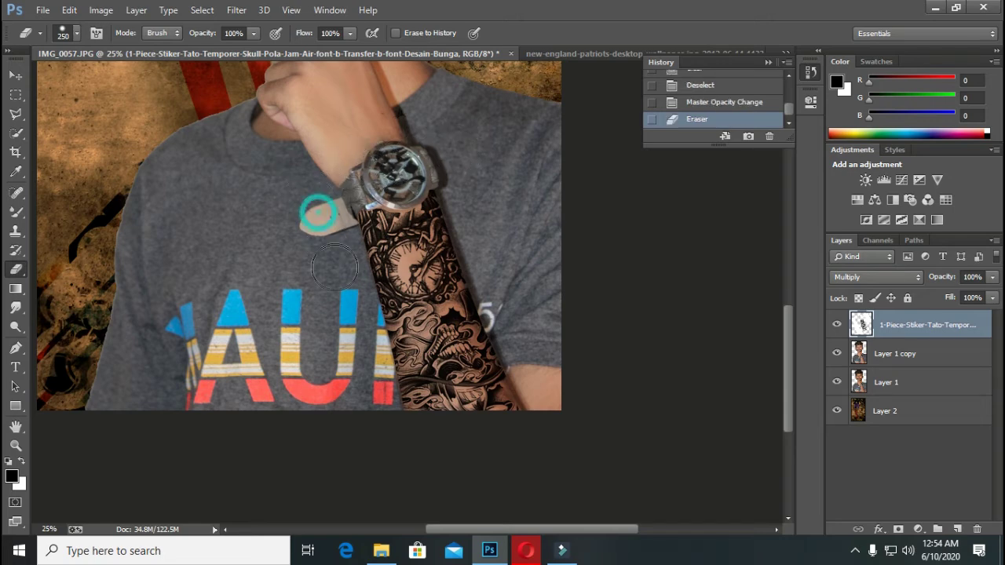
left_click(344, 312)
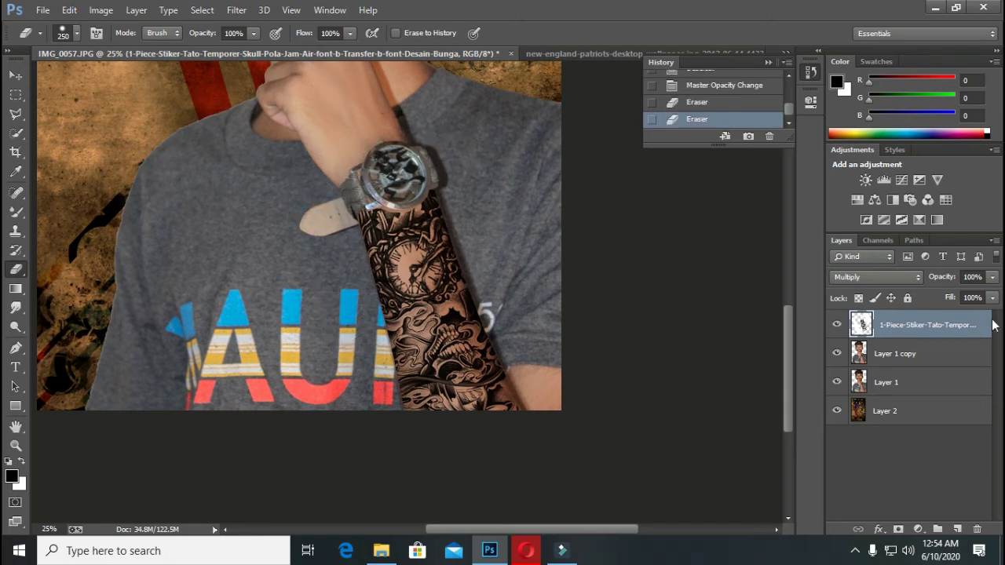
- Set the tattoo layer opacity to 33% and erase one more tattoo area
left_click(974, 277)
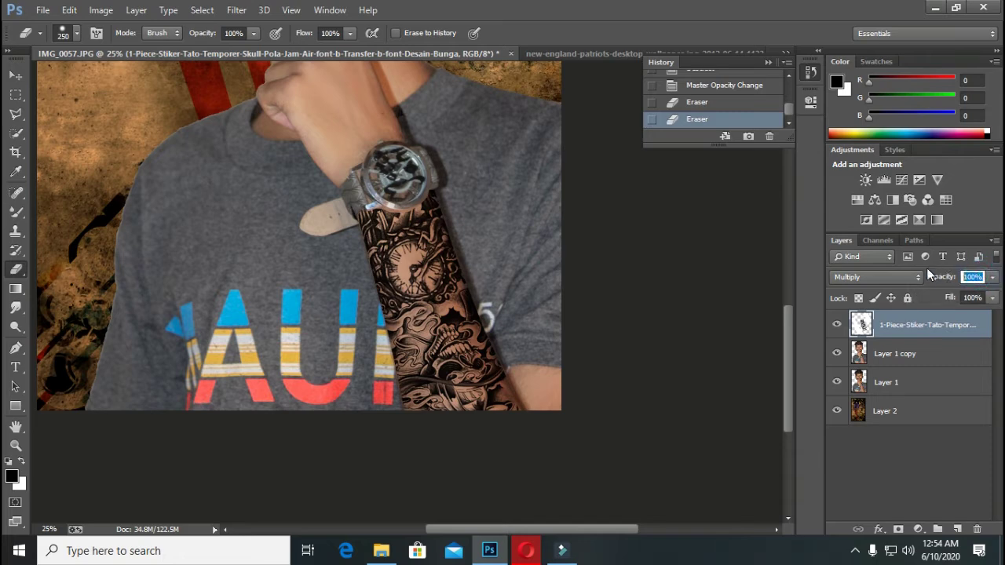
type("33")
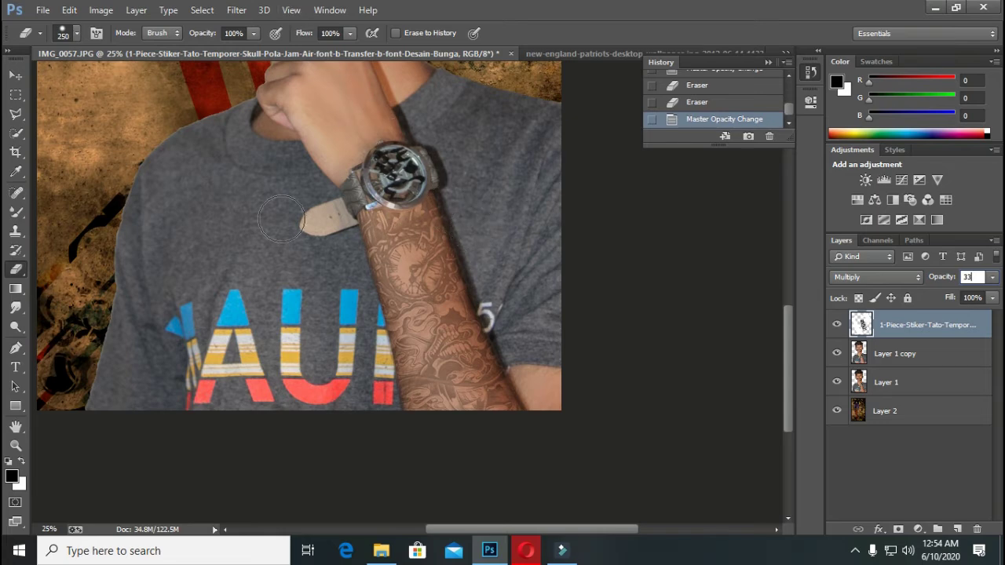
left_click(122, 97)
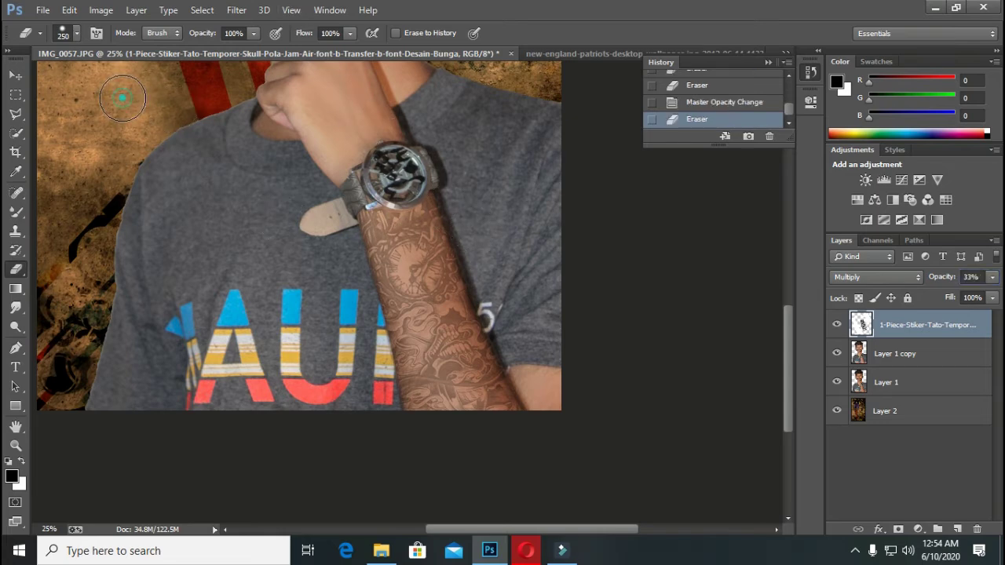
key("z")
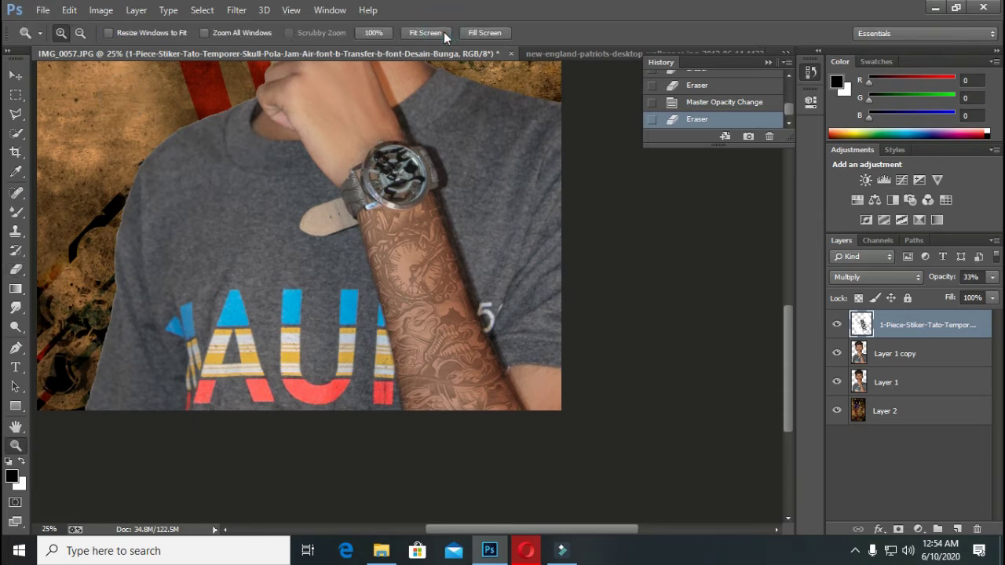
left_click(425, 32)
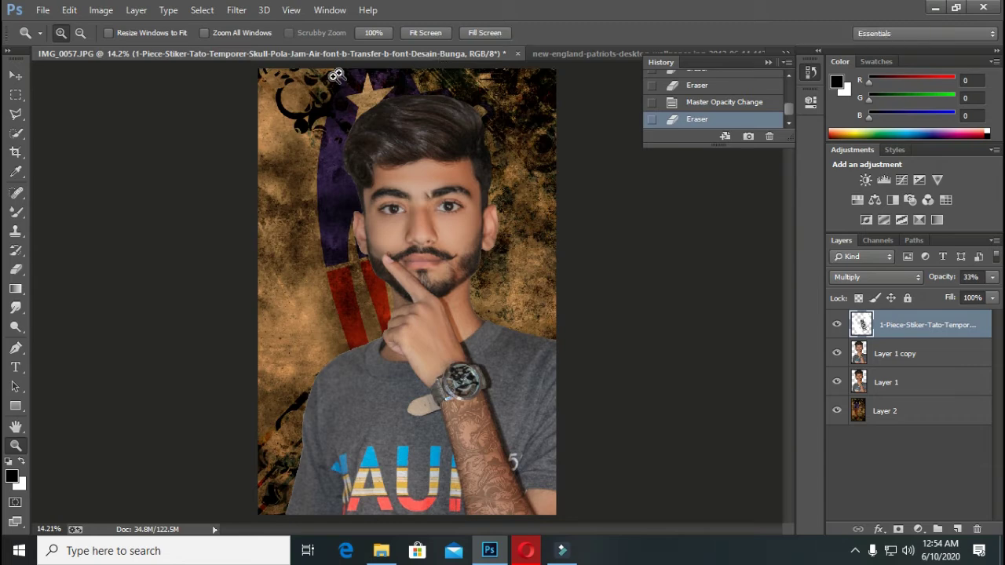
left_click(495, 472)
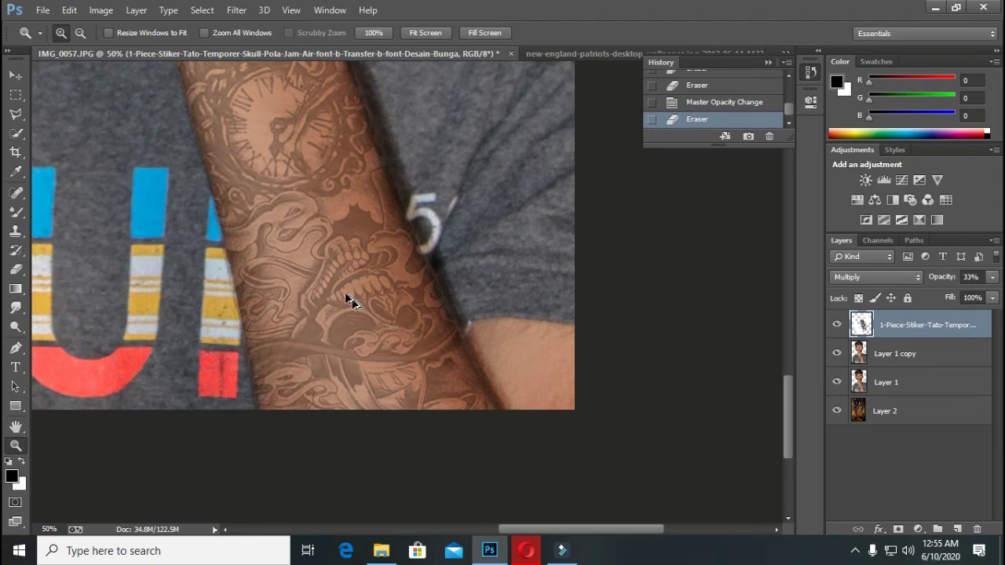
left_click_drag(353, 297, 618, 520)
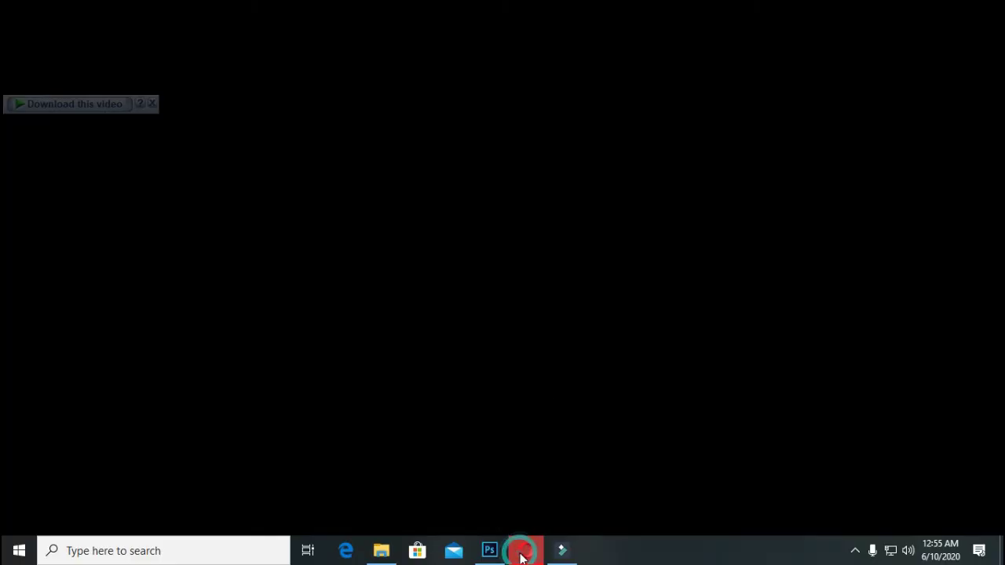
left_click(524, 553)
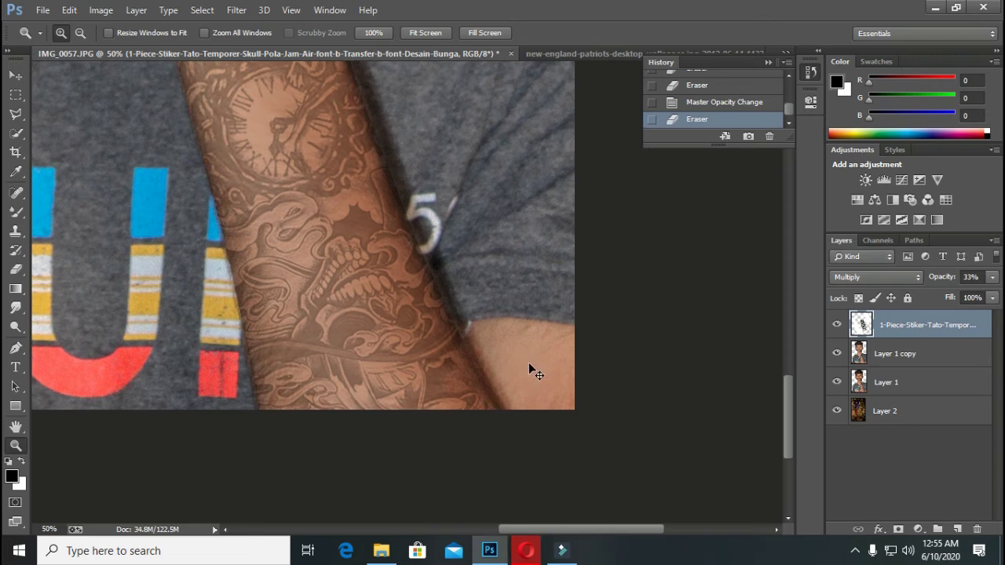
- Alt-drag a tattoo copy, rotate it about 19° and narrow it to 75.55% over the lower-right arm
mouse_move(343, 268)
left_mouse_down()
mouse_move(545, 336)
mouse_move(545, 422)
left_mouse_up()
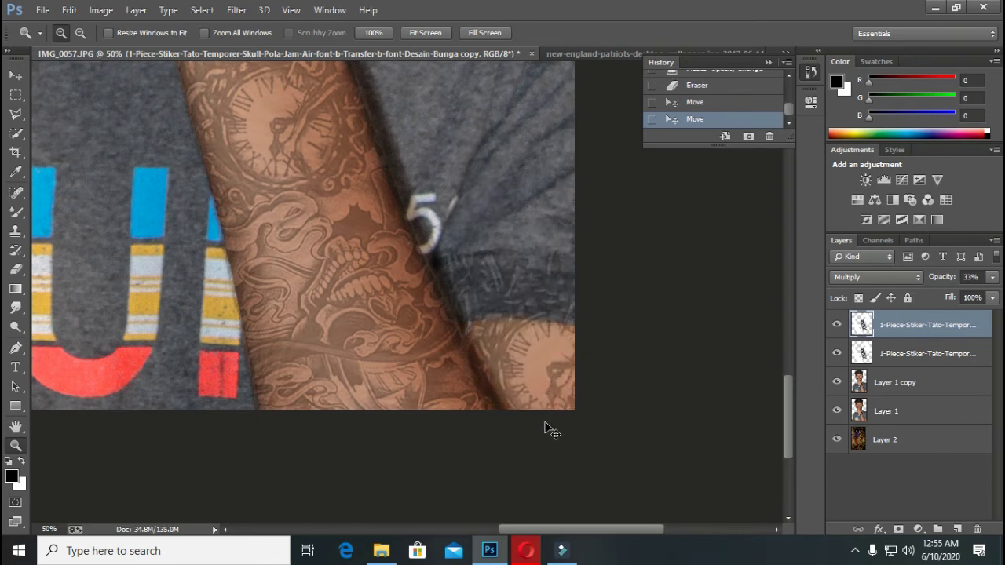
key("ctrl+t")
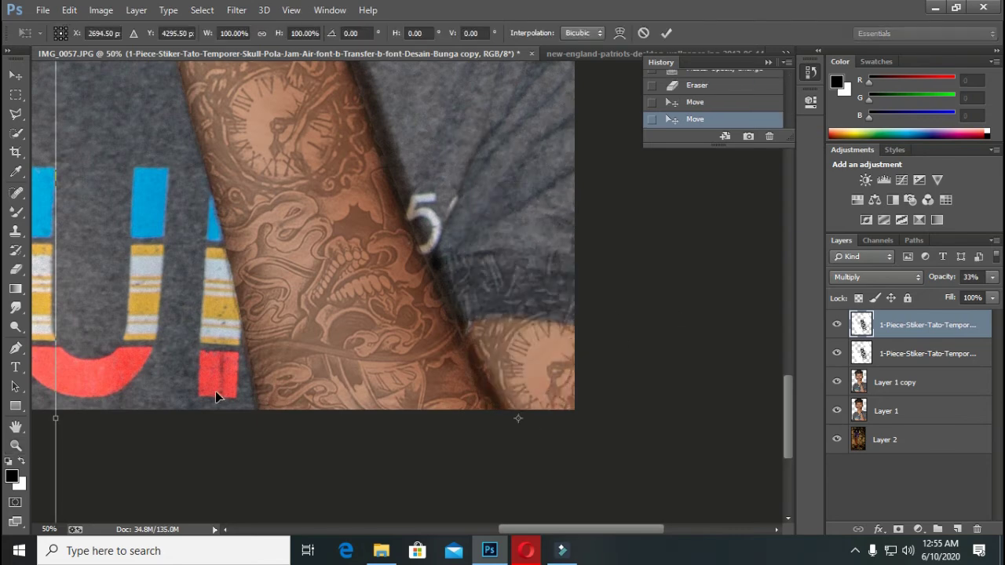
left_click_drag(41, 319, 56, 153)
left_click_drag(376, 364, 335, 419)
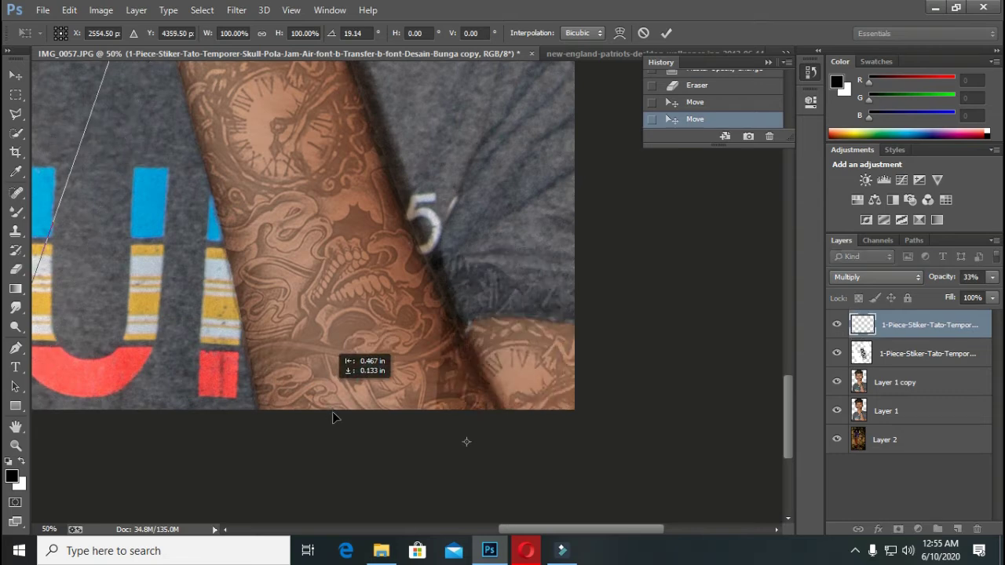
left_click_drag(68, 232, 264, 314)
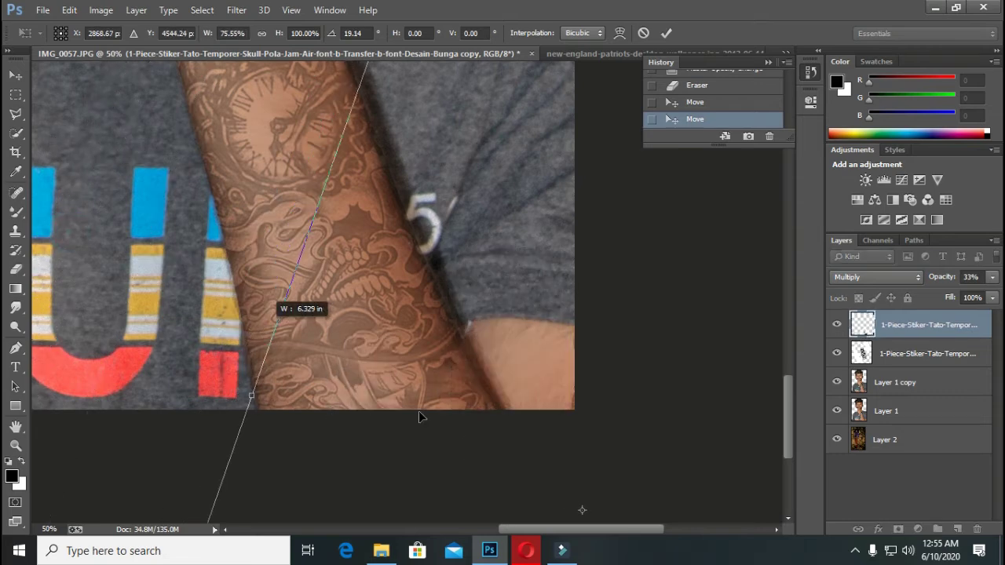
mouse_move(285, 348)
left_mouse_down()
mouse_move(165, 304)
mouse_move(276, 359)
left_mouse_up()
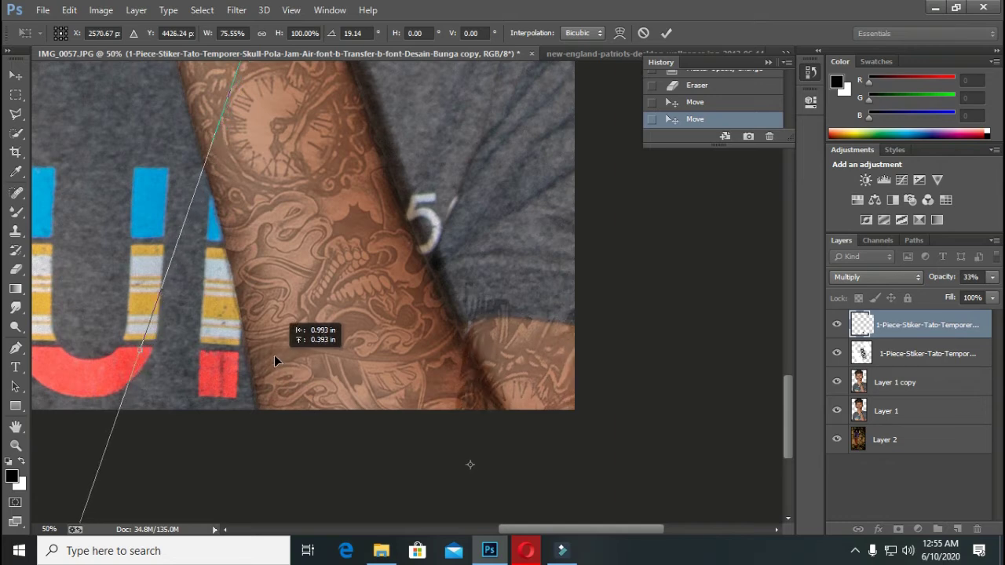
left_click_drag(276, 362, 276, 357)
key("Return")
key("z")
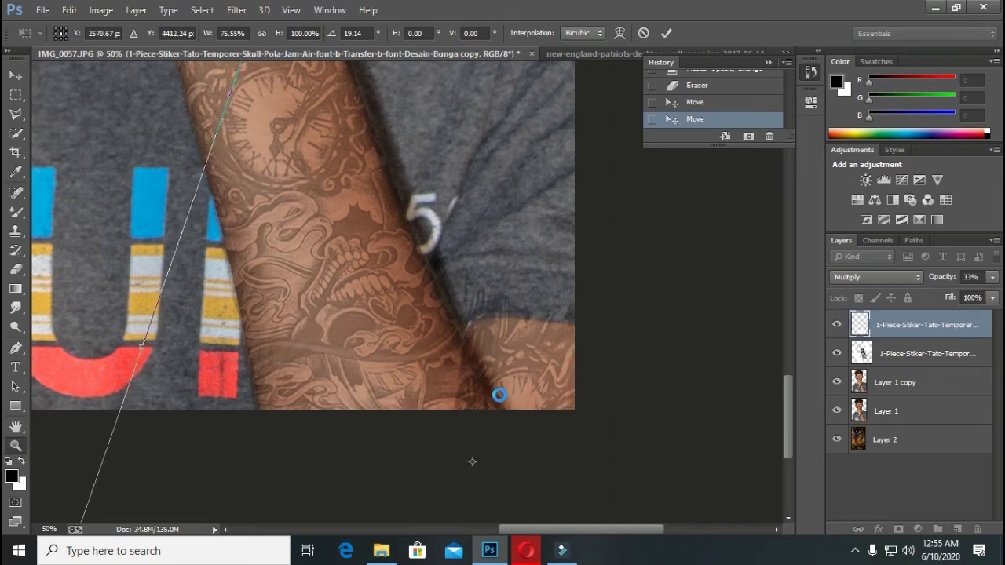
left_click(485, 390)
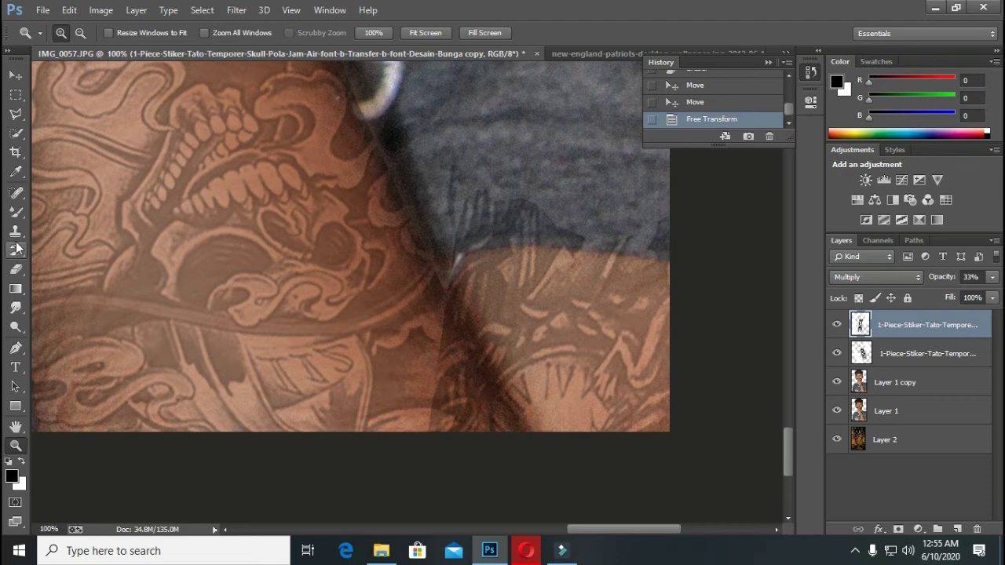
left_click(16, 269)
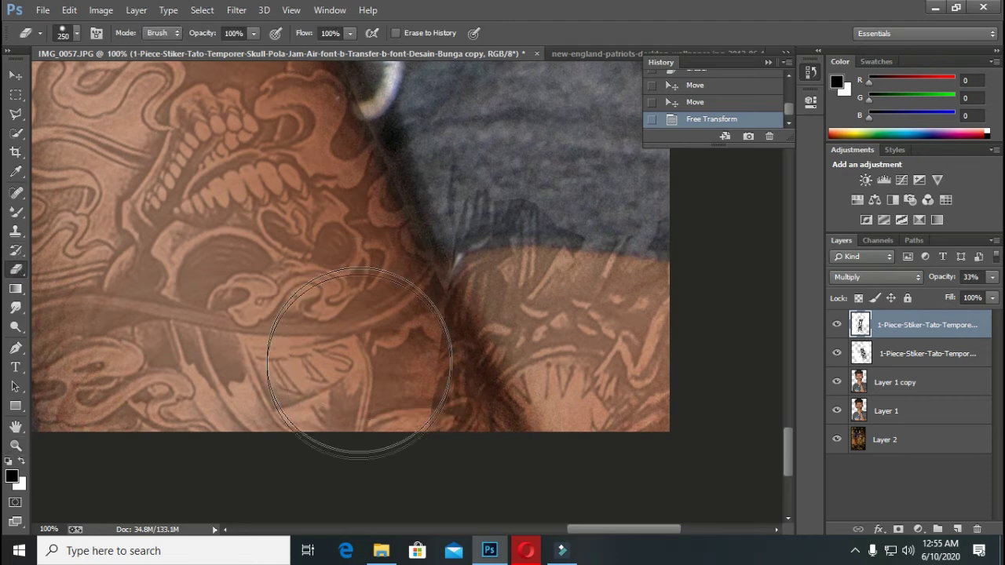
- Erase the tattoo copy near the elbow, bottom edge and grey shirt, then merge it into Layer 1 copy
left_click(383, 366)
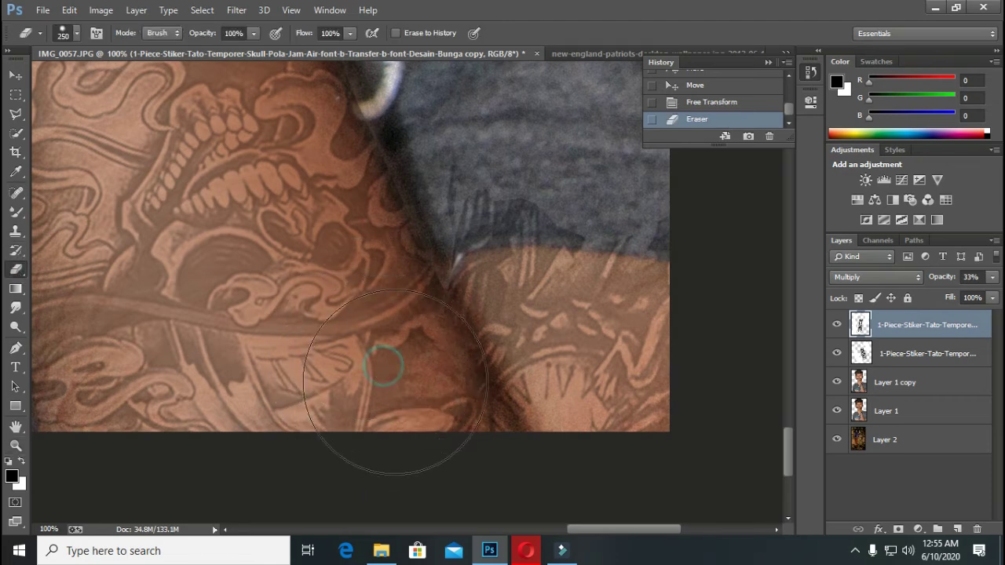
left_click(421, 475)
left_click(414, 467)
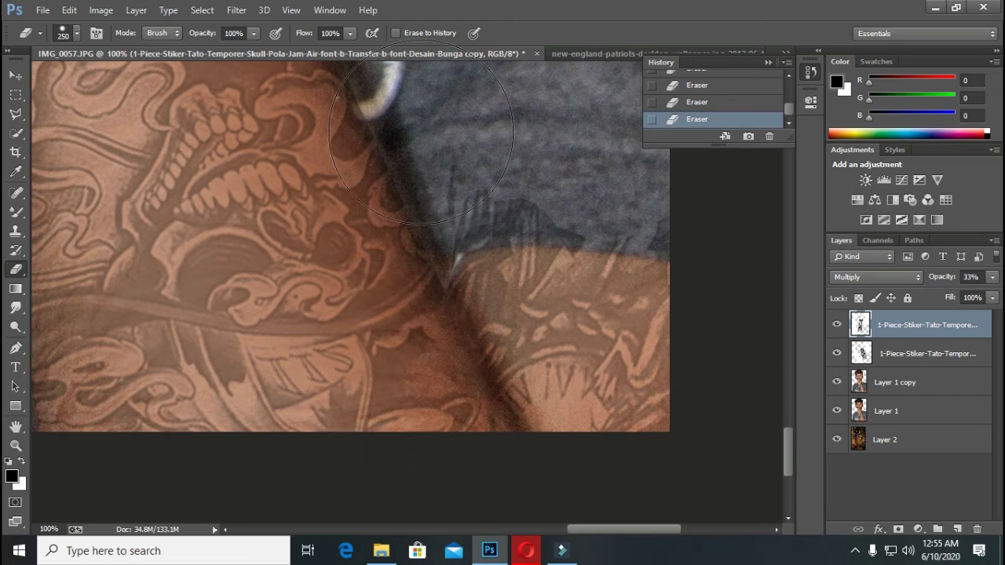
left_click(448, 157)
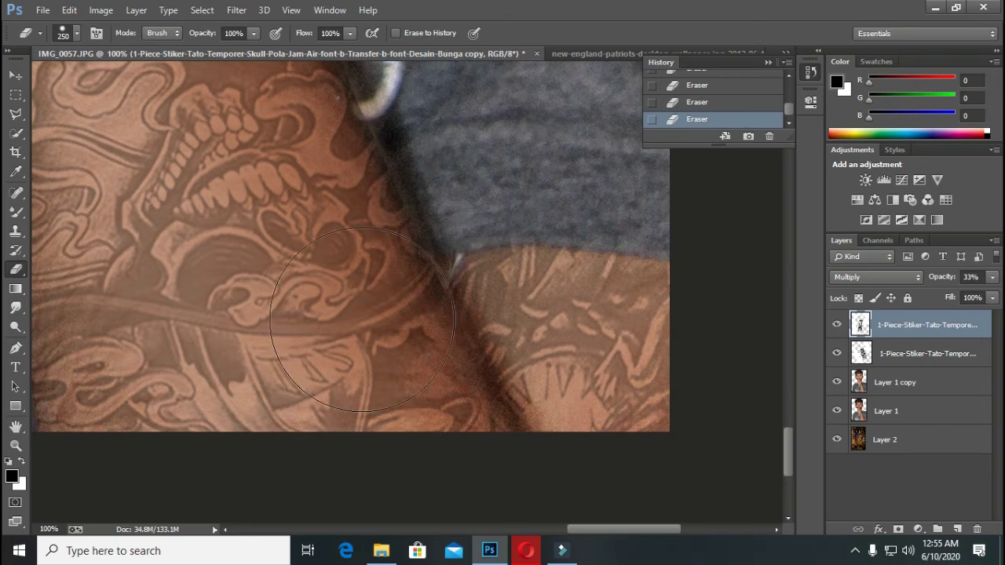
key("z")
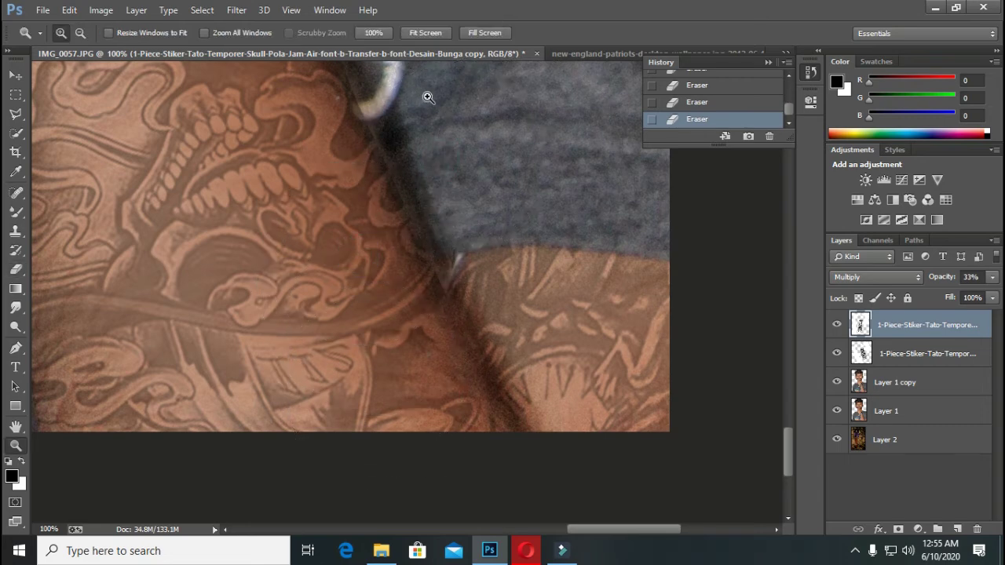
left_click(425, 33)
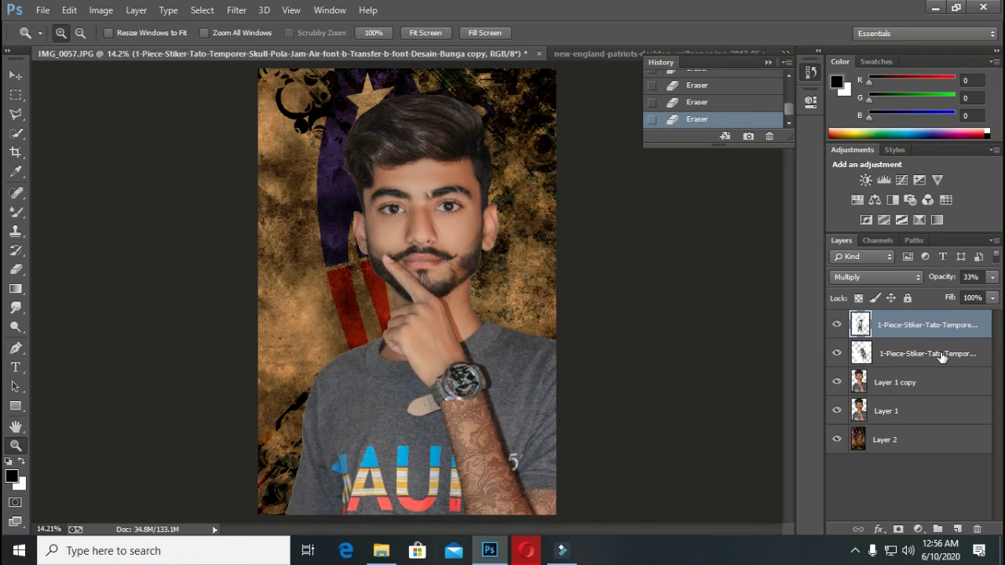
key("ctrl+e")
key("ctrl+e")
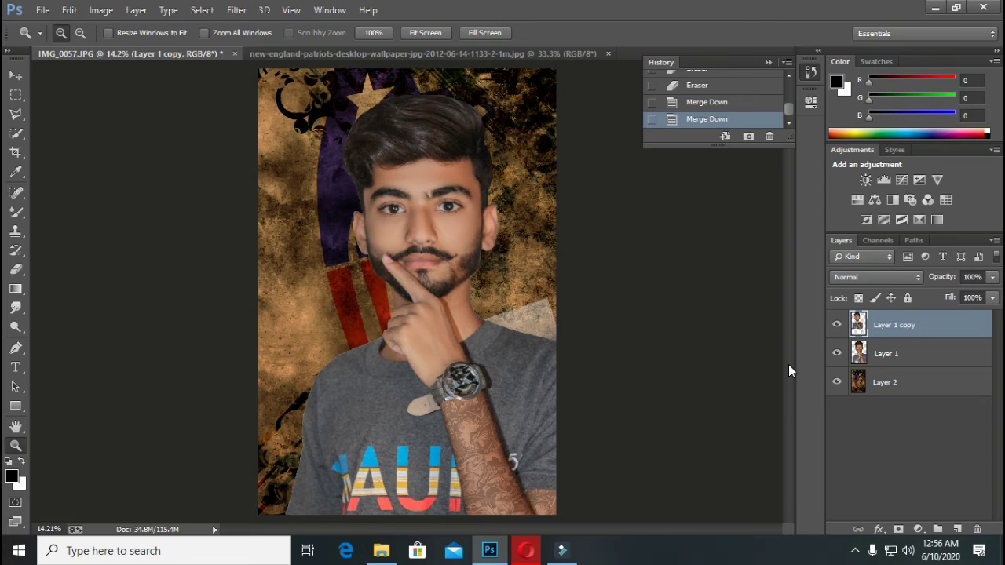
- Merge Layer 1 copy into Layer 1 and crop off the transparent edge
key("ctrl+e")
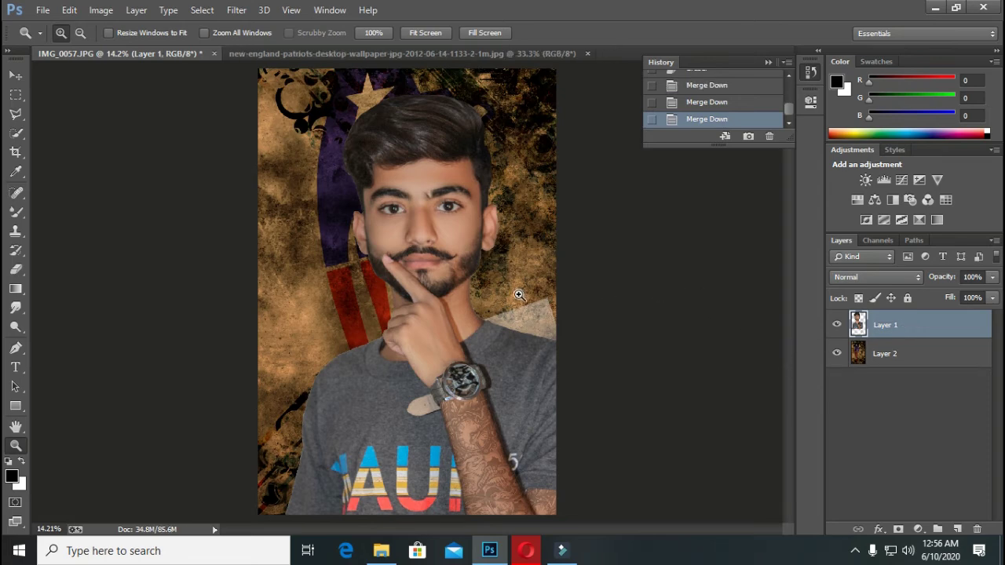
key("c")
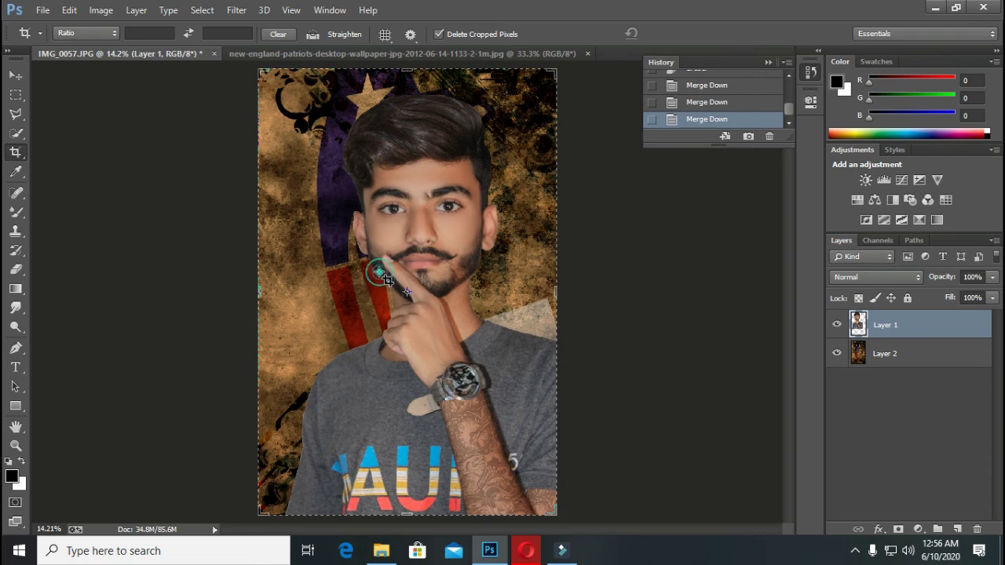
left_click(378, 273)
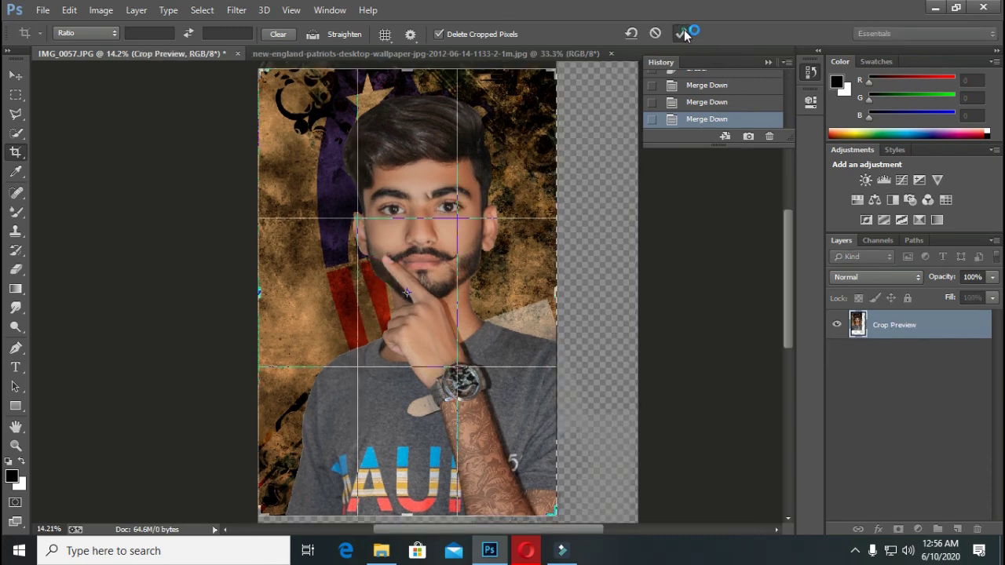
left_click(681, 33)
key("z")
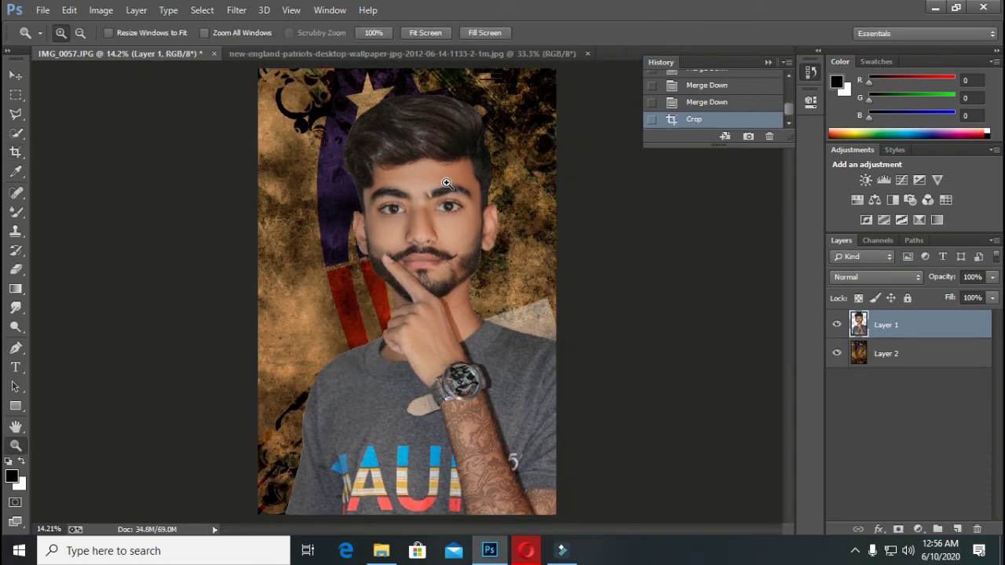
left_click(445, 182)
- Zoom in on the eyes and darken both irises with the Burn Tool
left_click(448, 191)
left_click(444, 180)
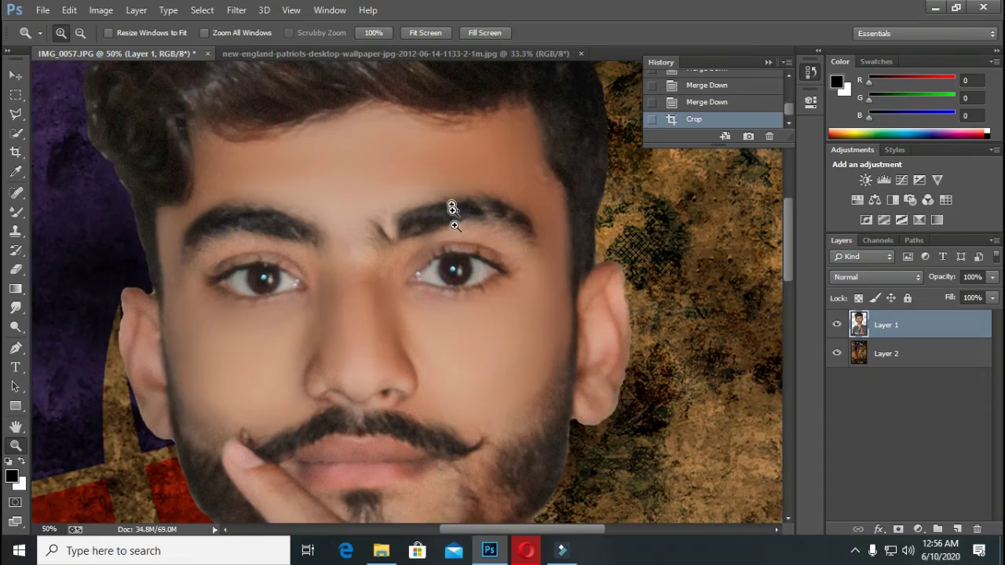
left_click(457, 237)
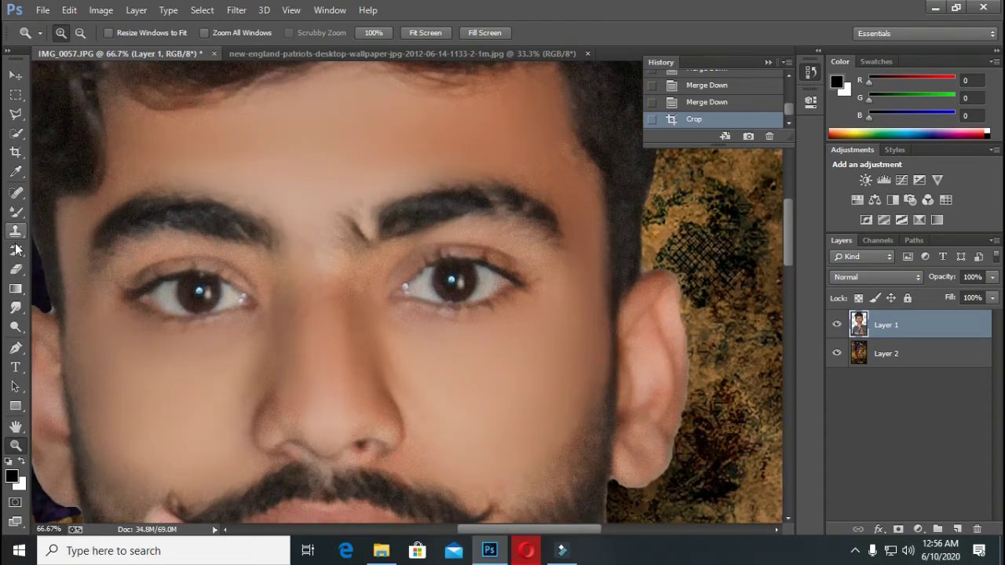
left_click(16, 309)
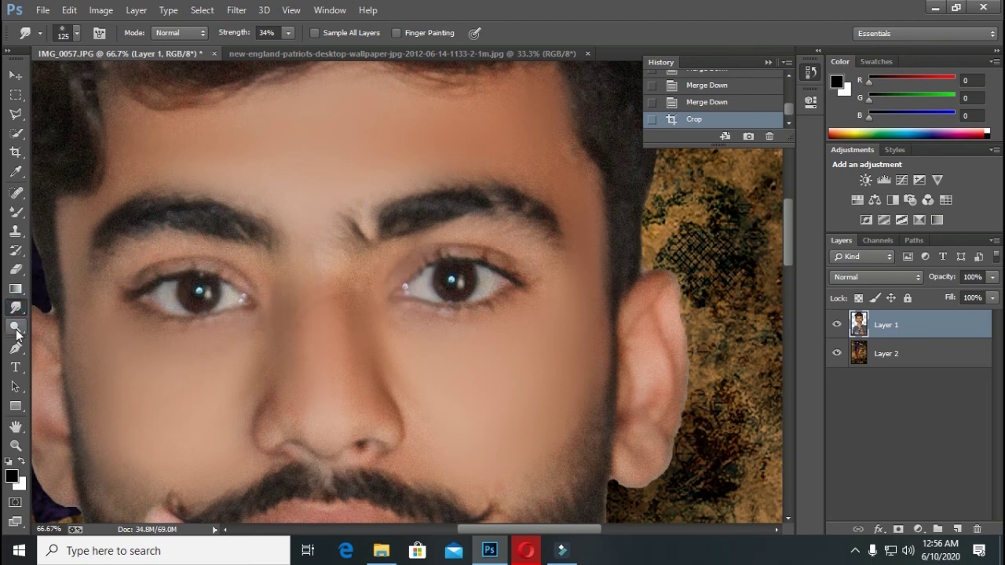
left_click(16, 326)
right_click(16, 326)
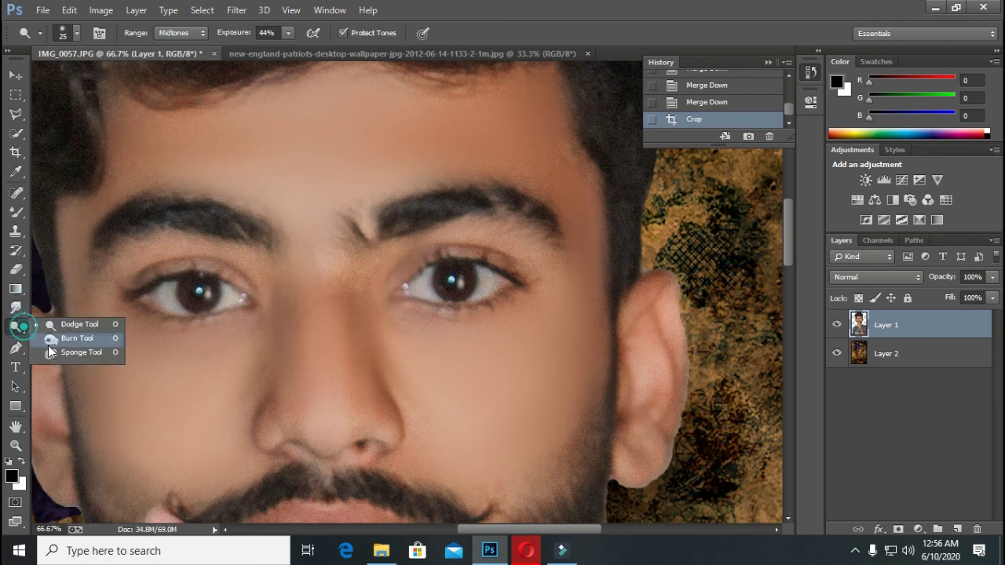
left_click(75, 337)
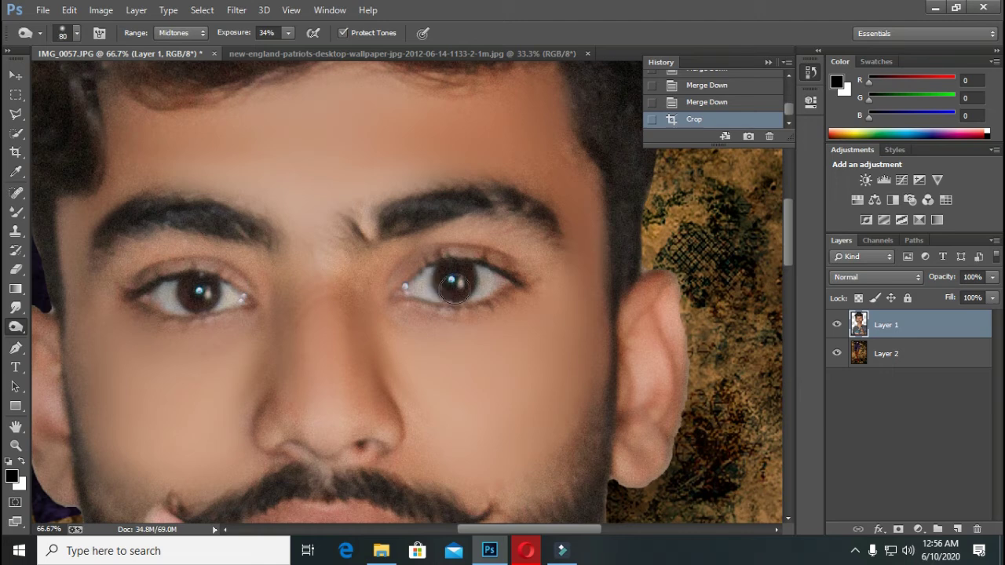
key("bracketright")
key("bracketright")
key("bracketright")
left_click(453, 281)
left_click(454, 281)
left_click(454, 281)
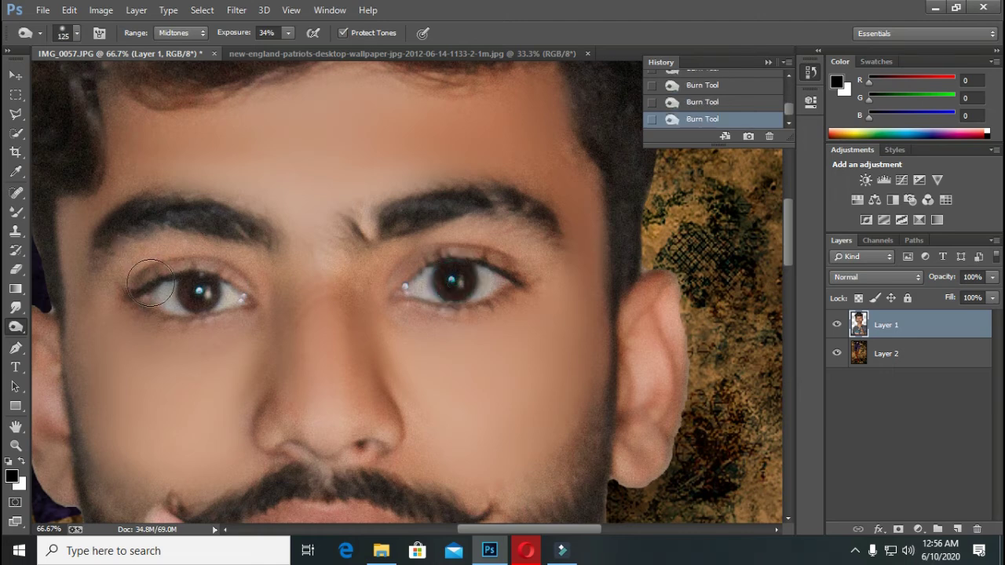
key("bracketleft")
left_click(199, 292)
- Brighten the left iris catchlight and both eye whites with the Dodge Tool
right_click(16, 330)
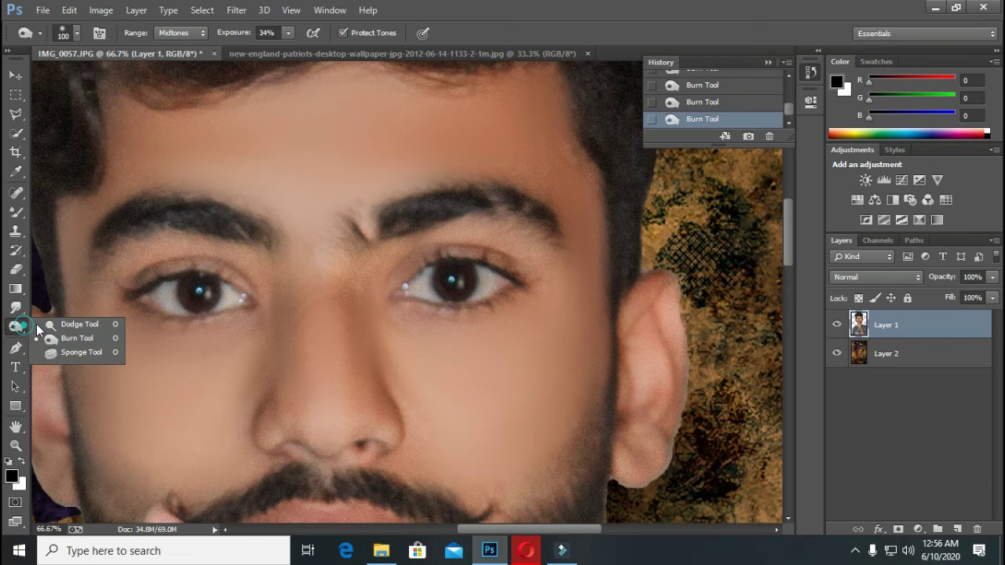
left_click(54, 322)
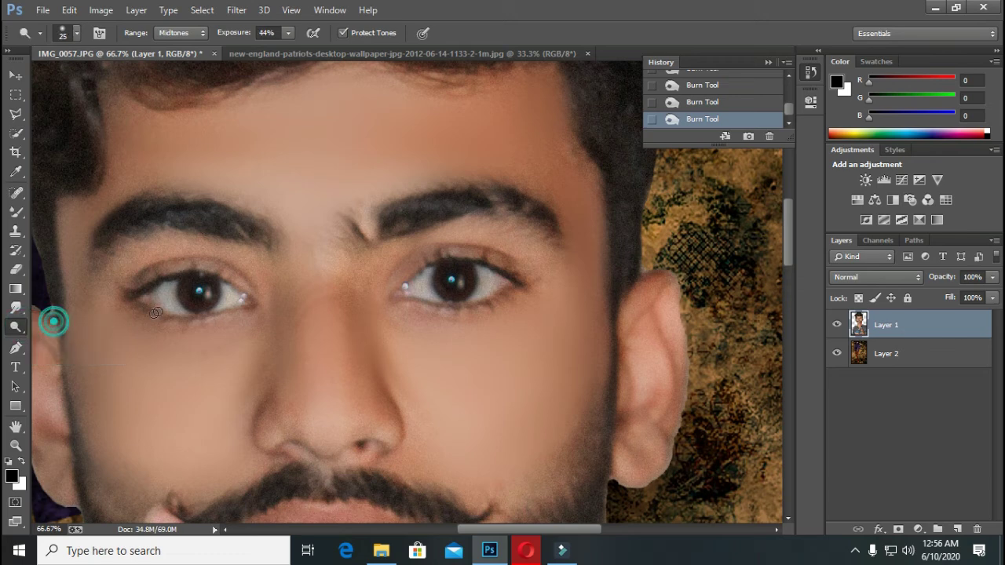
left_click(200, 290)
left_click(200, 290)
left_click(200, 291)
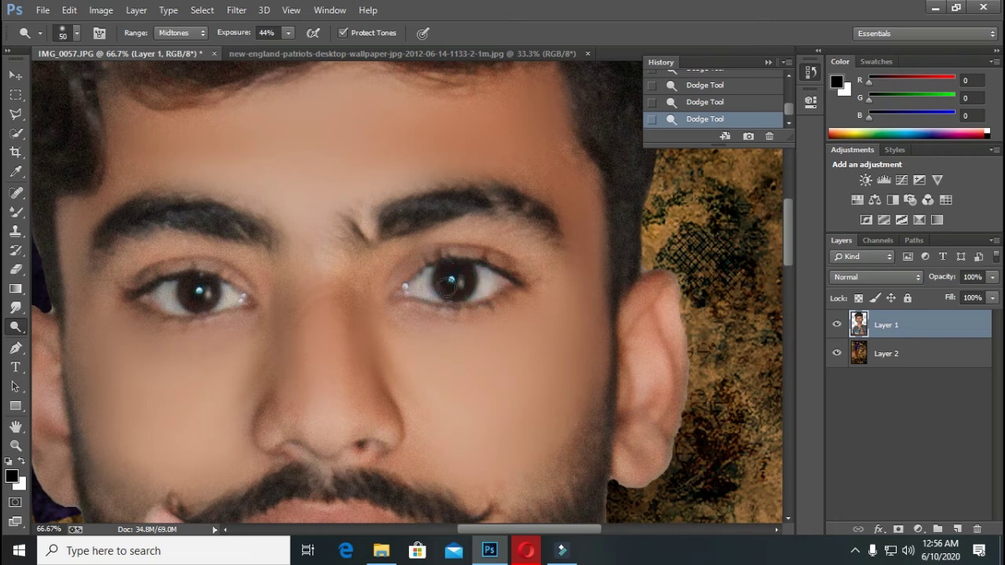
left_click_drag(426, 281, 432, 292)
key("bracketleft")
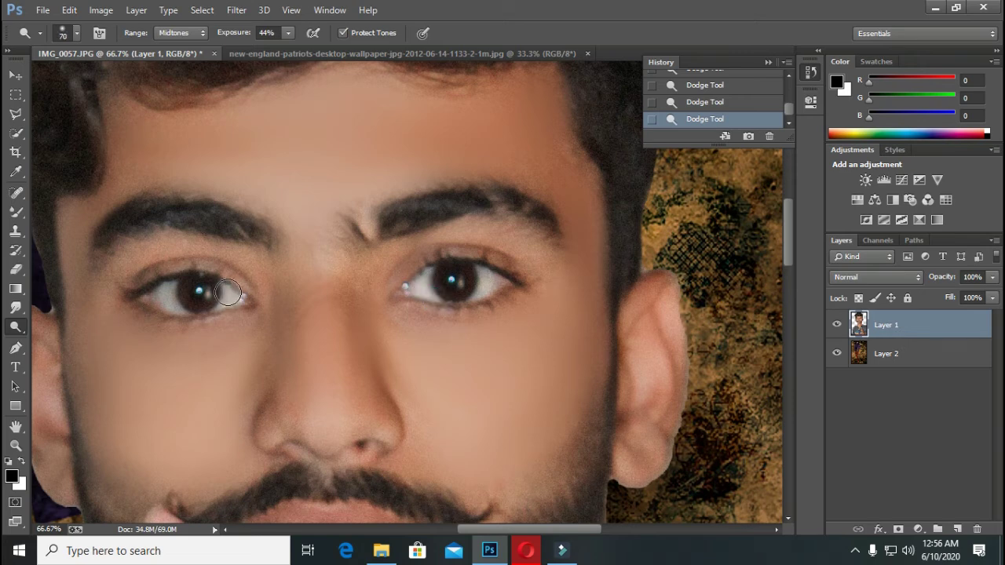
key("bracketright")
key("bracketright")
left_click_drag(156, 296, 160, 296)
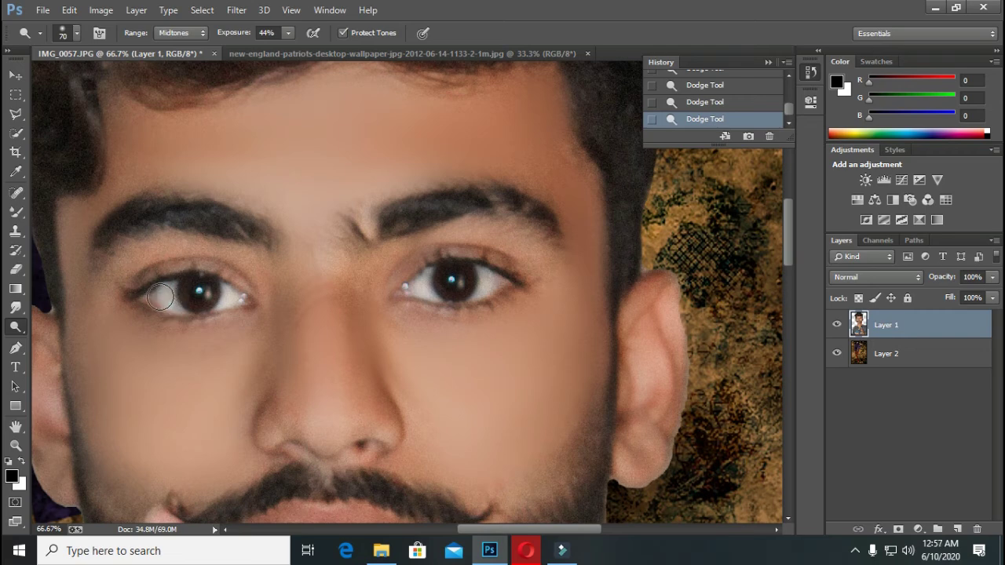
key("z")
left_click(426, 33)
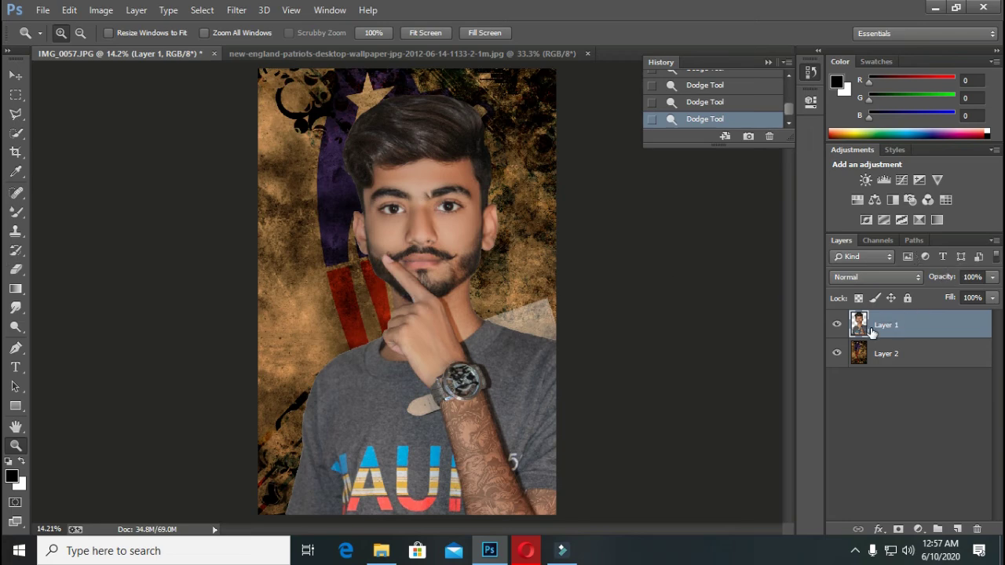
- Merge down, duplicate the layer, and load a saved .xmp preset in the Camera Raw Filter
key("ctrl+e")
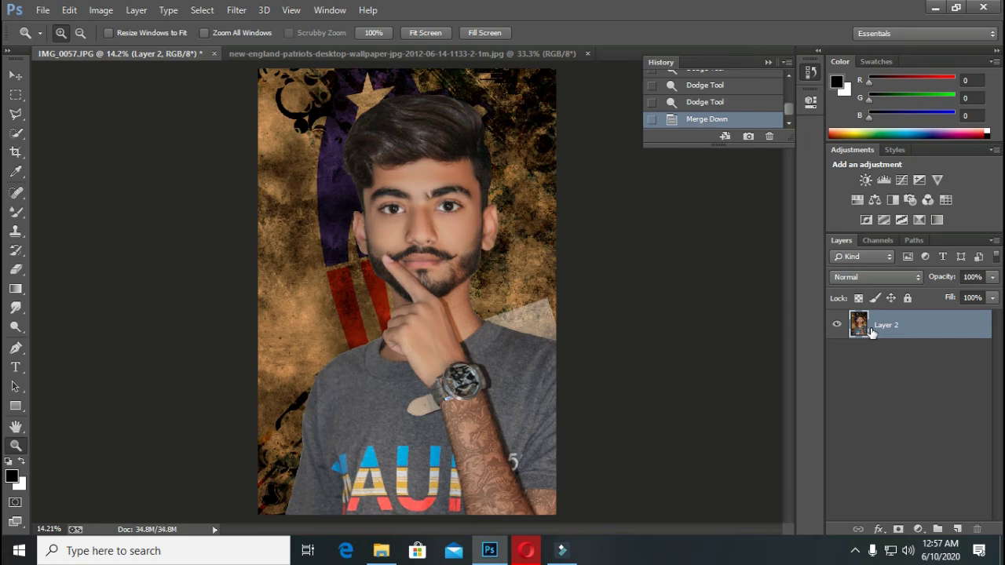
key("ctrl+j")
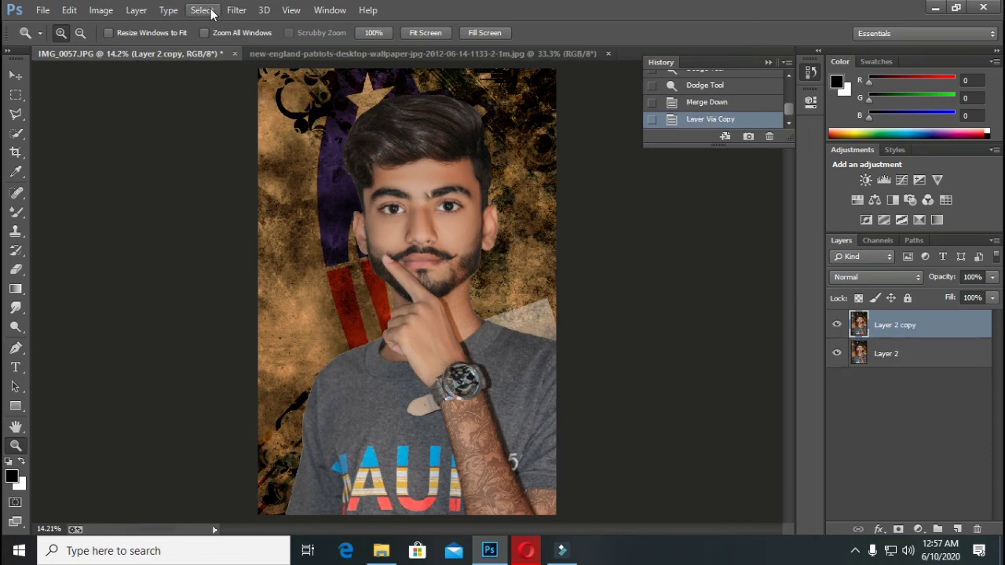
left_click(226, 14)
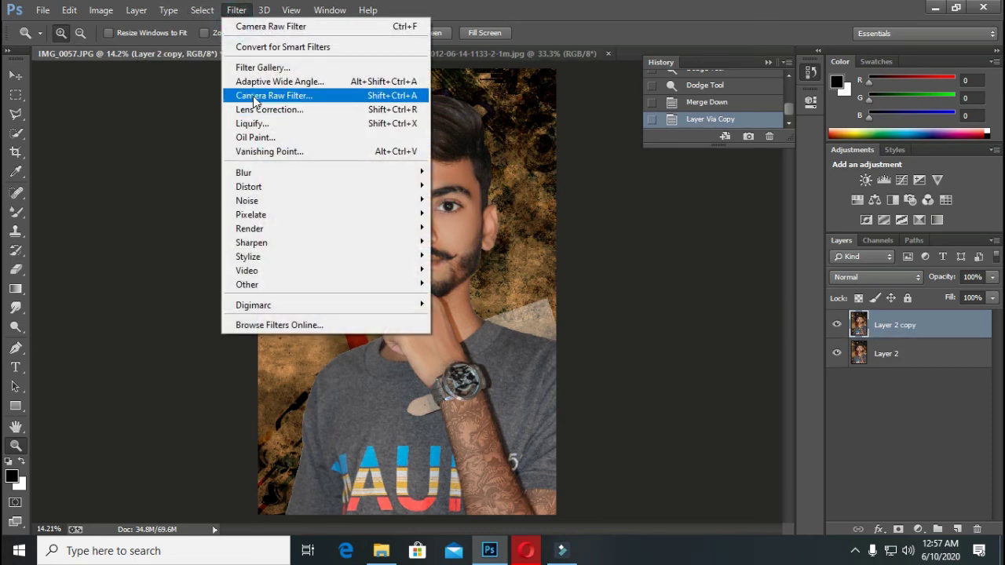
left_click(253, 94)
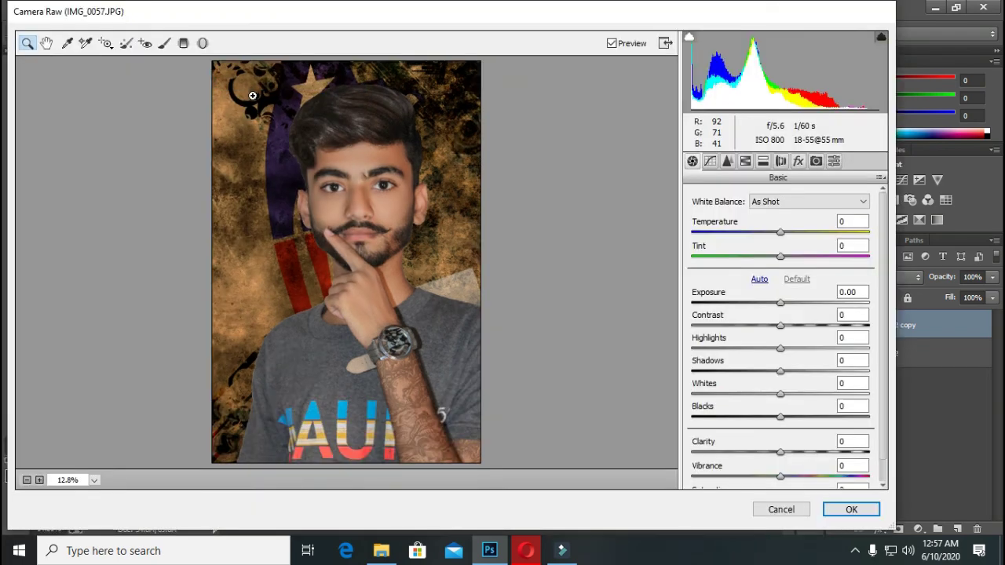
left_click(880, 178)
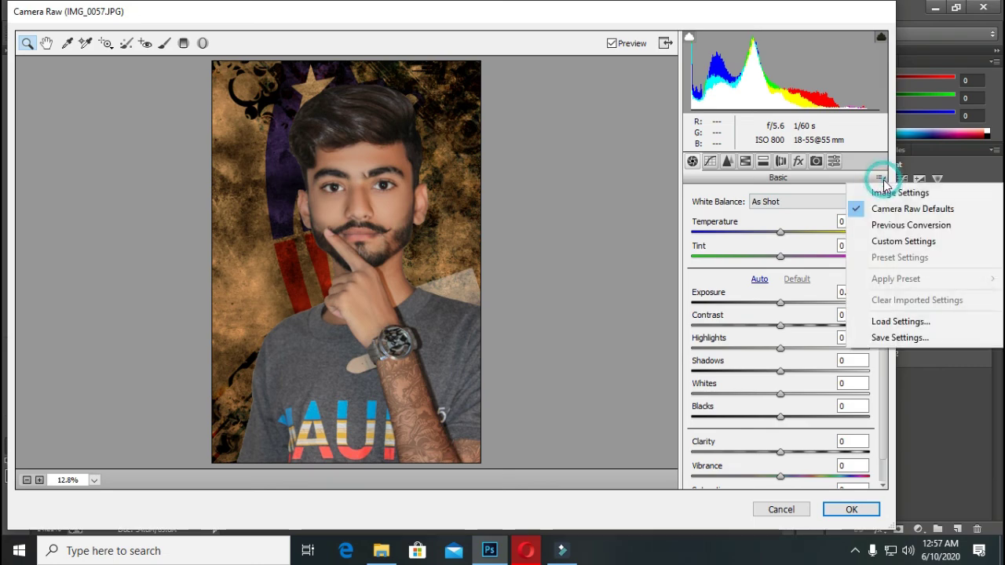
left_click(877, 322)
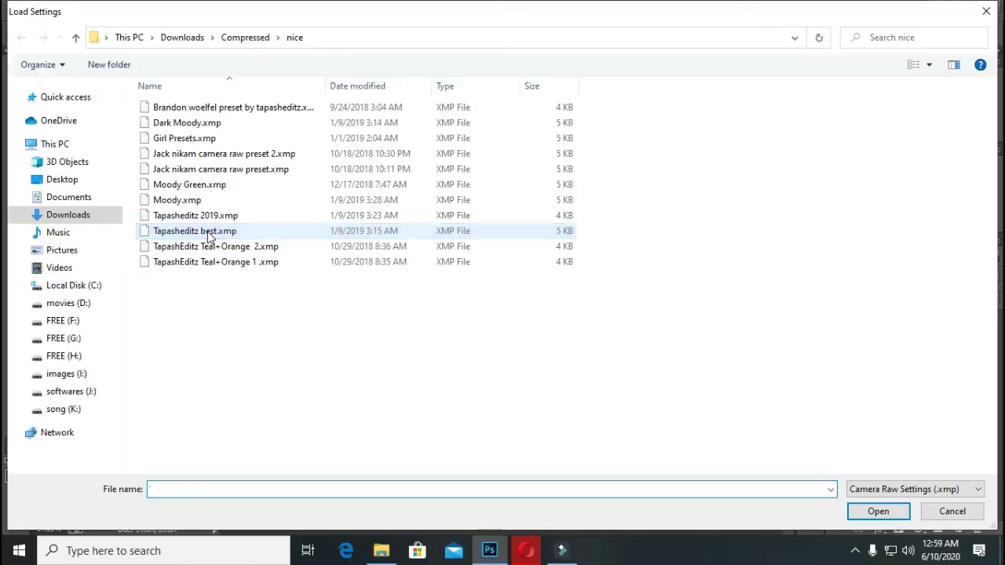
double_click(204, 231)
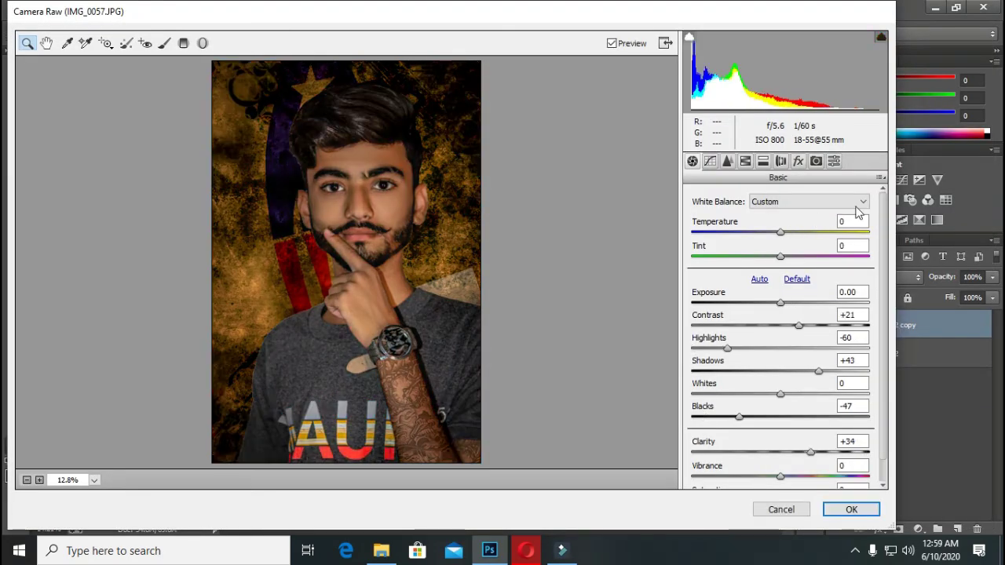
left_click(878, 179)
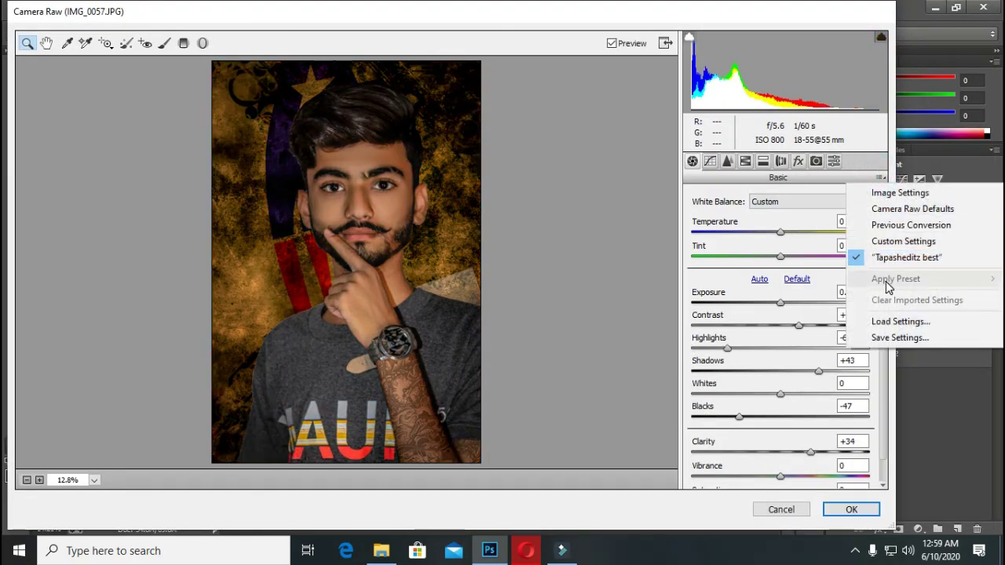
- Soften the Camera Raw Effects vignette Amount from -23 to -8
left_click(542, 303)
left_click(425, 172, "alt")
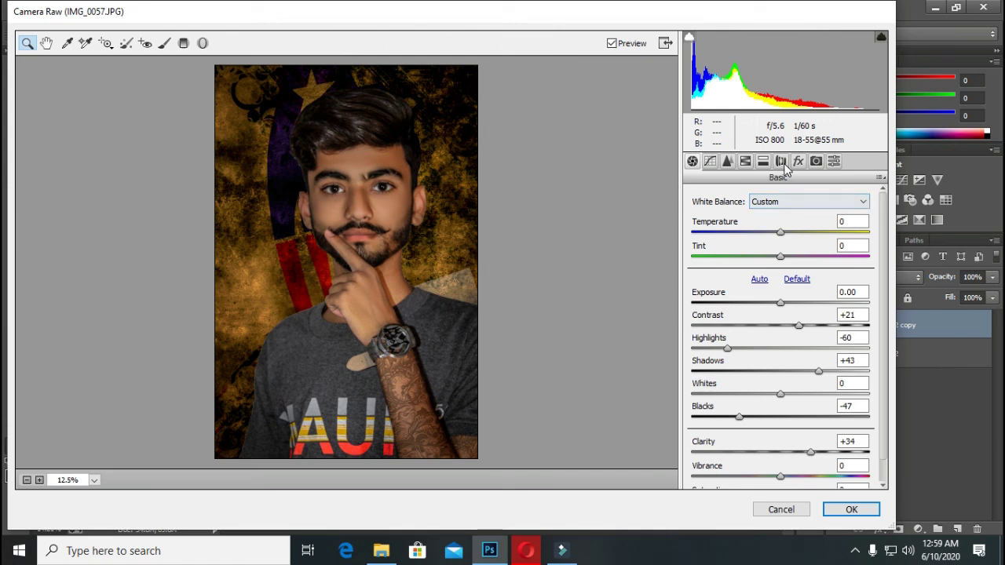
left_click(782, 162)
left_click(798, 162)
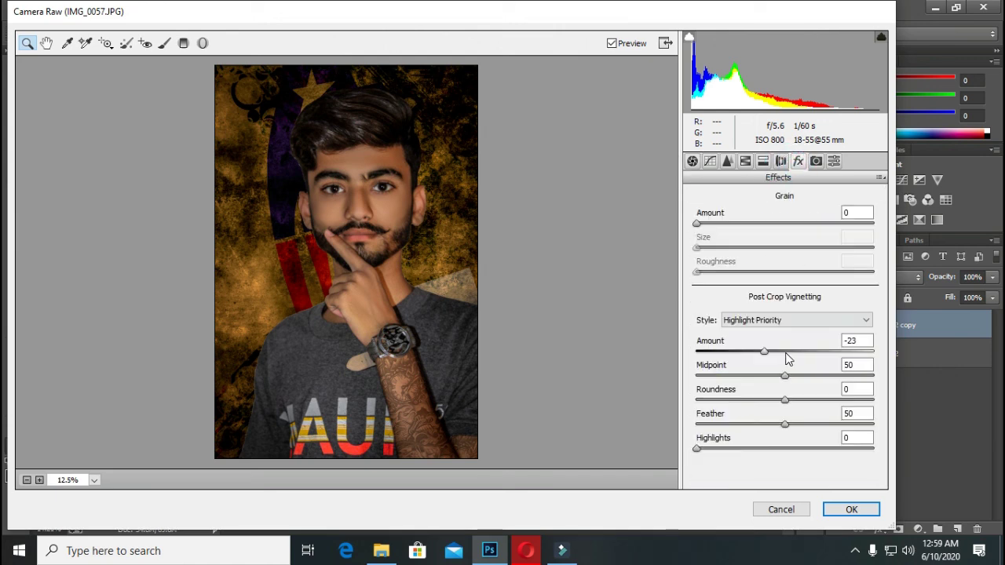
left_click_drag(768, 354, 778, 352)
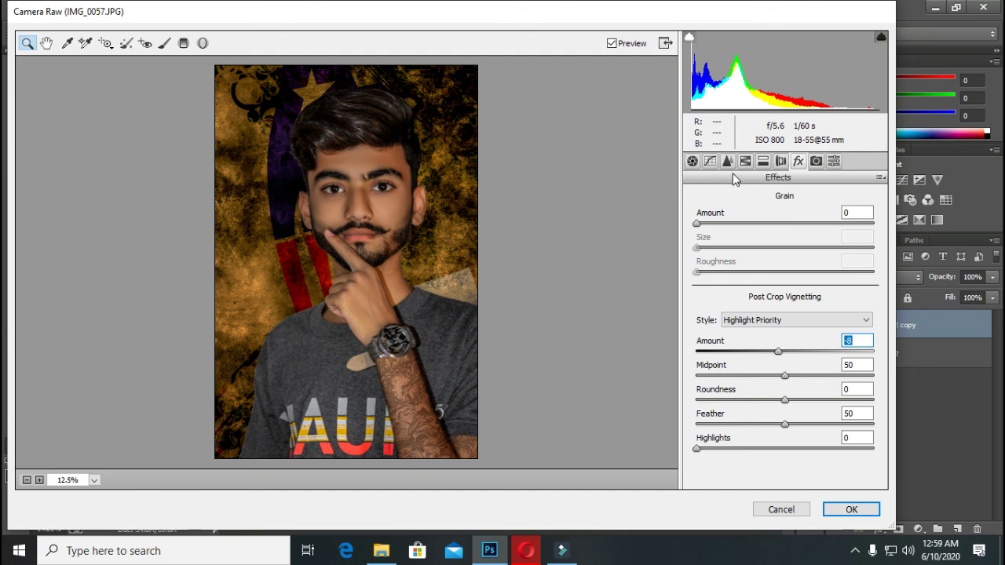
- Adjust HSL Luminance to Oranges -1 and Reds +2
left_click(745, 161)
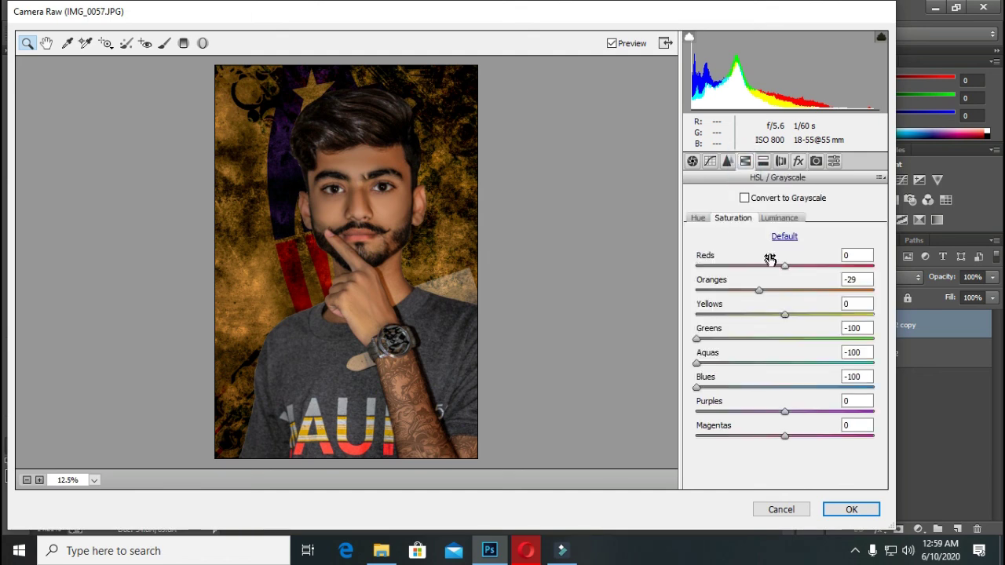
left_click(778, 219)
left_click_drag(784, 289, 806, 291)
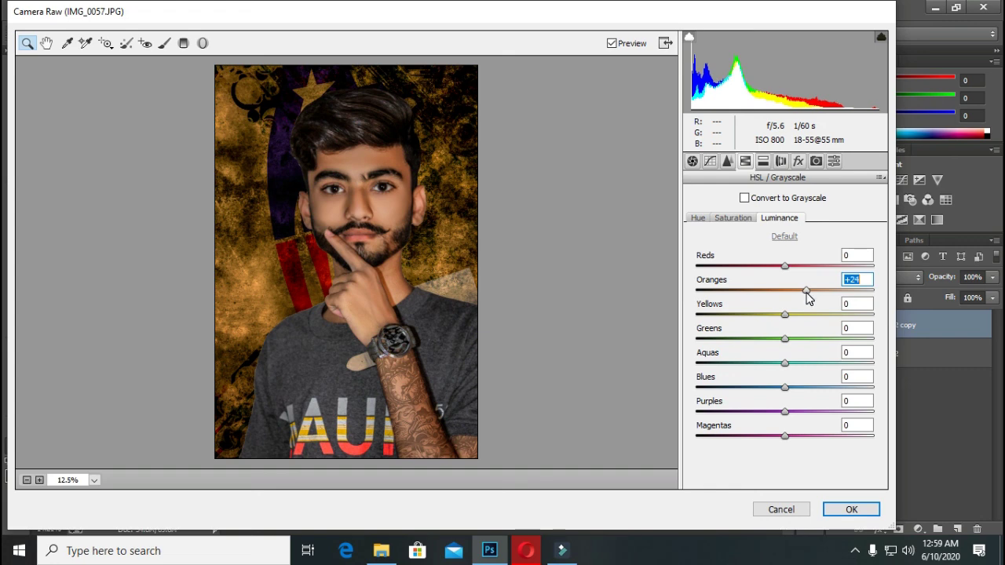
mouse_move(785, 267)
left_mouse_down()
mouse_move(796, 270)
mouse_move(785, 291)
mouse_move(788, 266)
left_mouse_up()
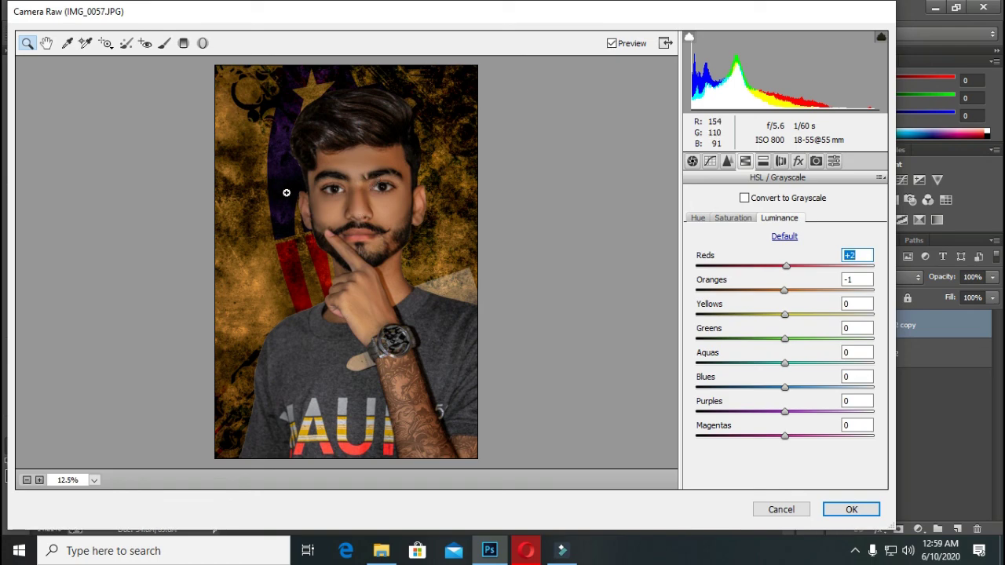
- Commit the grade to Layer 2 copy and toggle its visibility to compare before and after
left_click(850, 510)
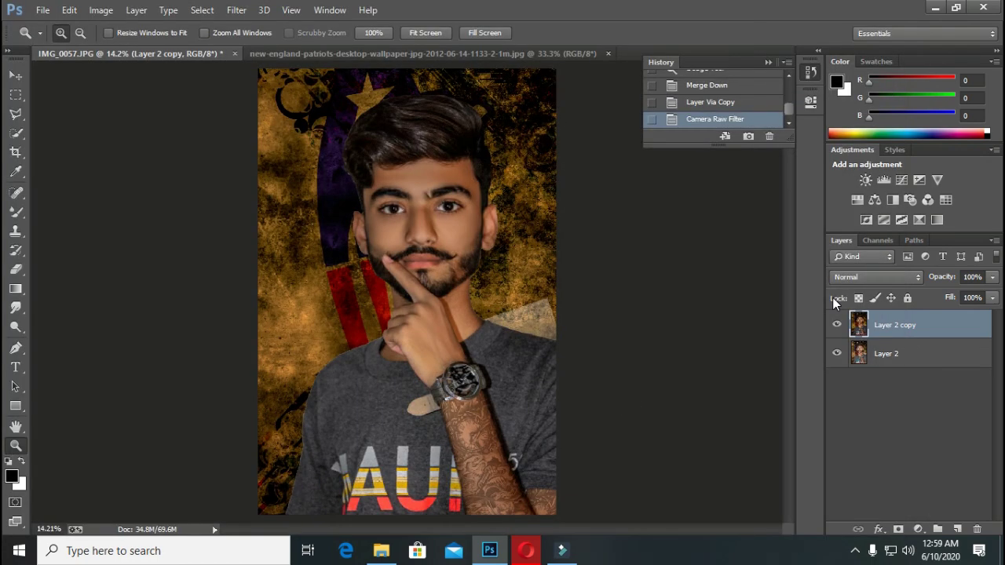
left_click(834, 325)
left_click(834, 325)
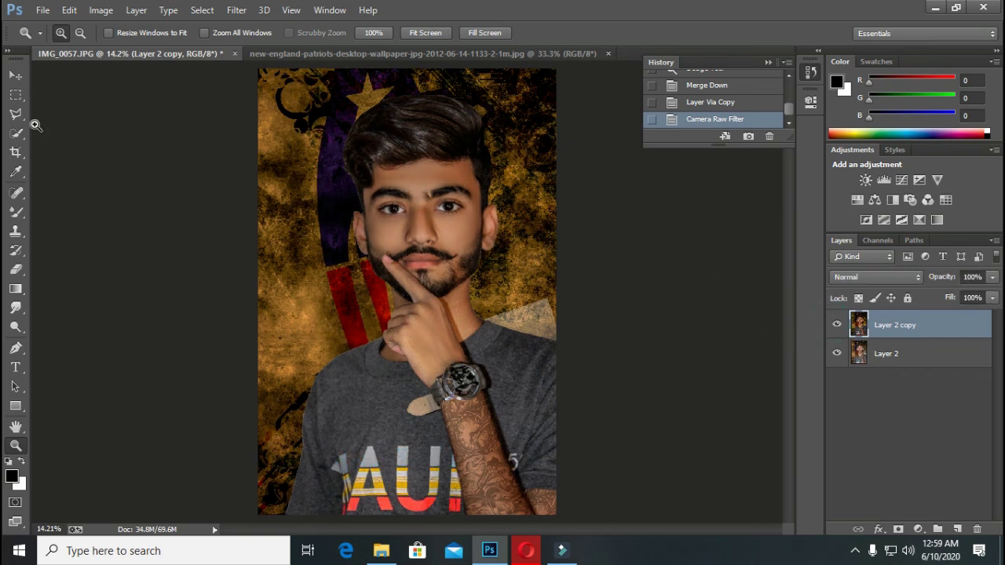